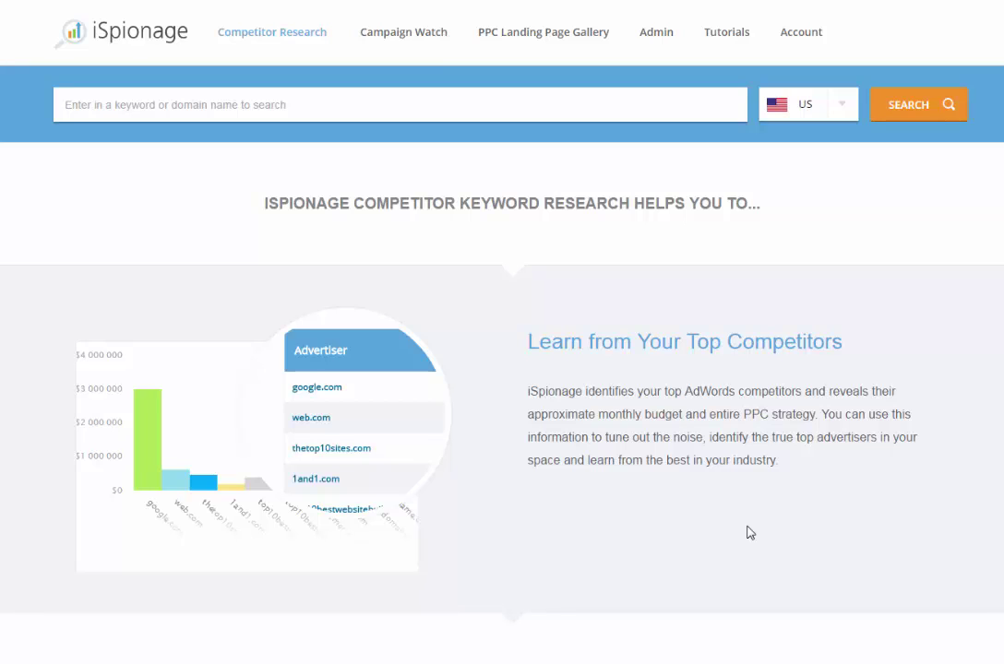
- Search the US competitor data for the keyword "small business loans"
click(365, 107)
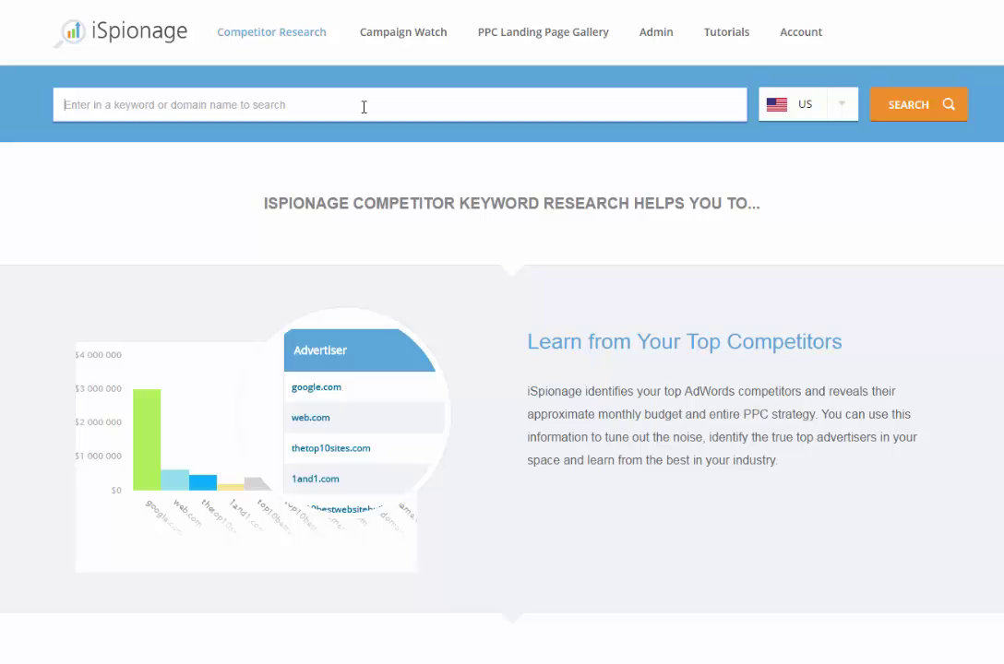
text(small )
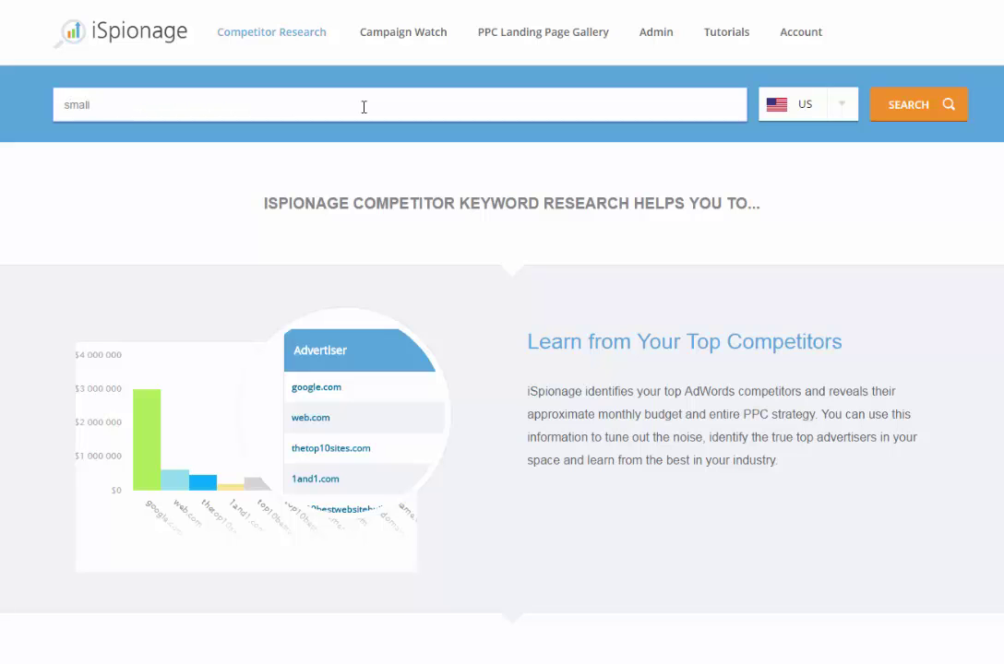
text(bu)
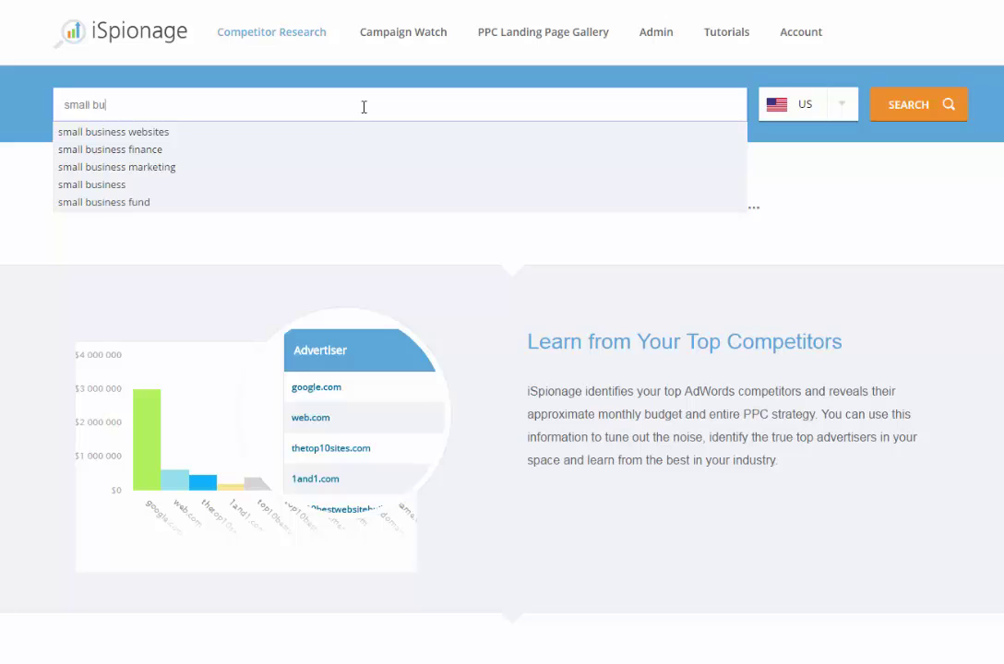
text(siness loans)
key(Return)
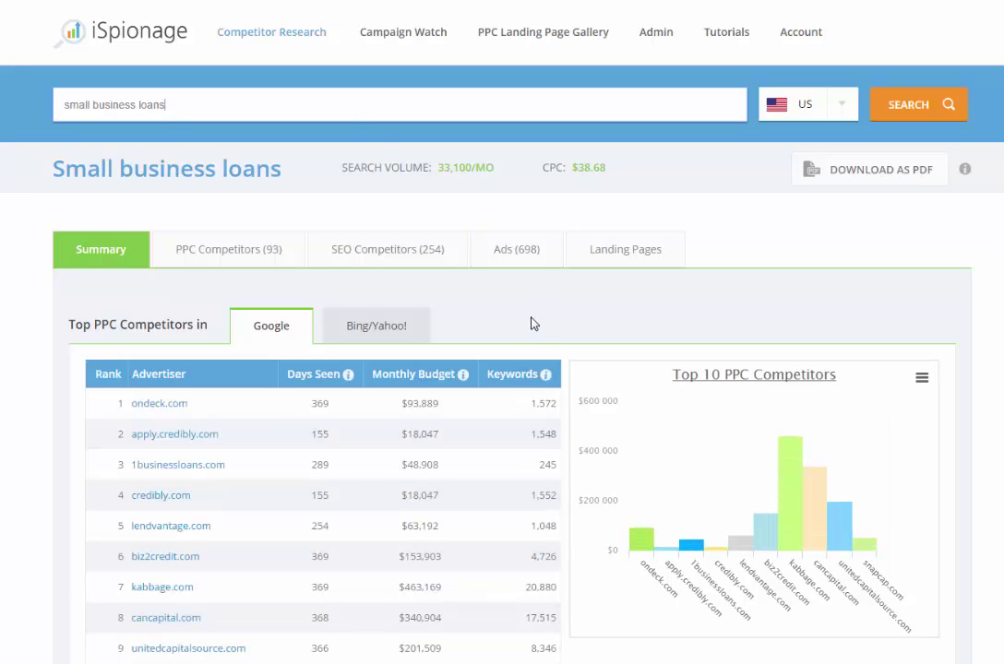
- Open the ondeck.com report from the top Google PPC competitors and examine its estimated PPC budget
scroll(533, 325, down, 2)
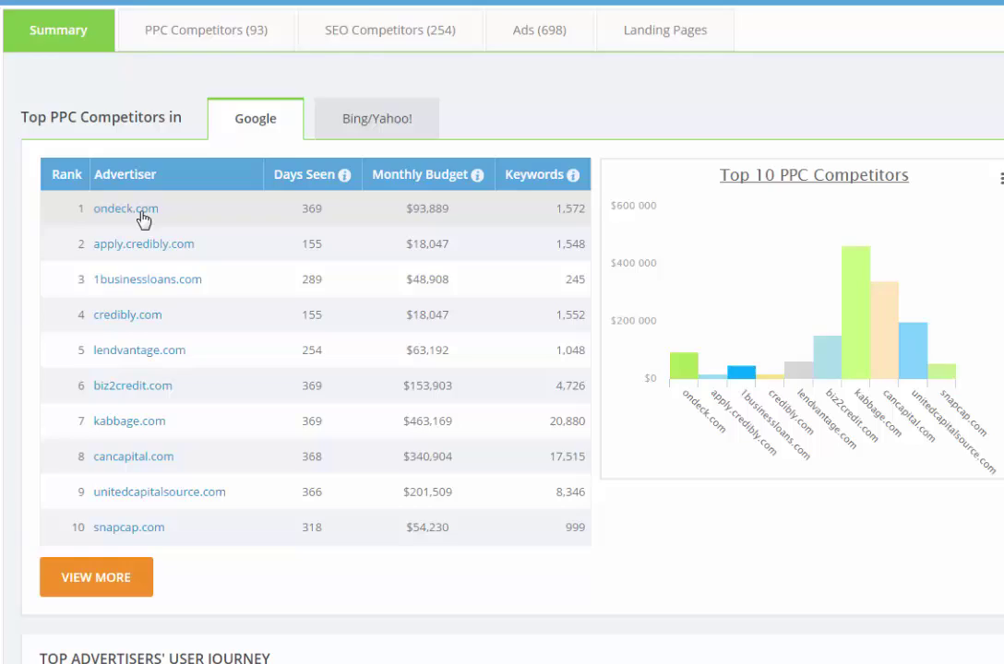
click(174, 261)
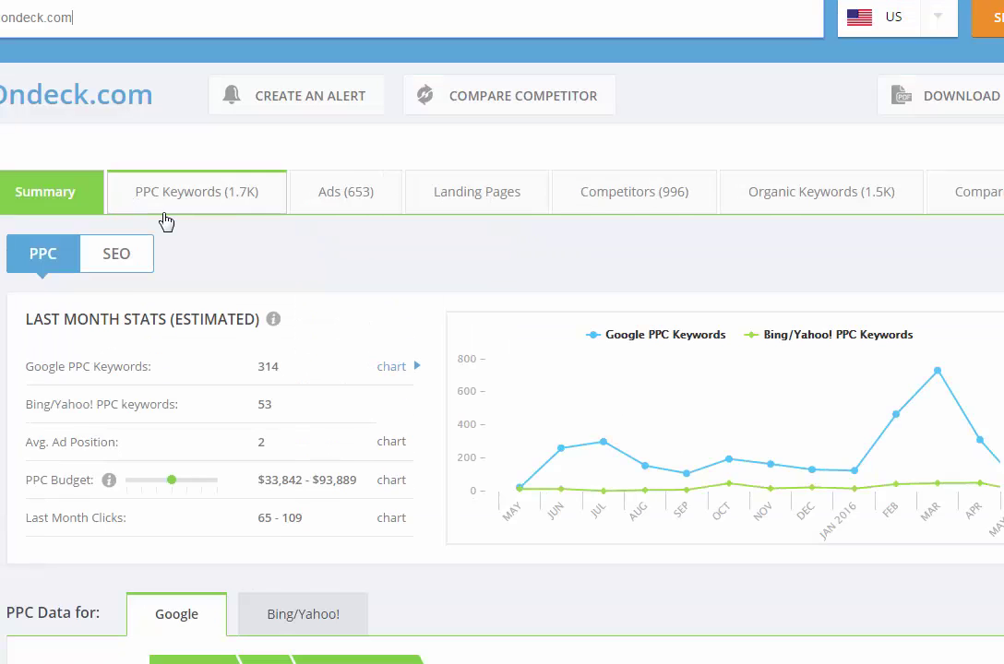
scroll(286, 286, down, 3)
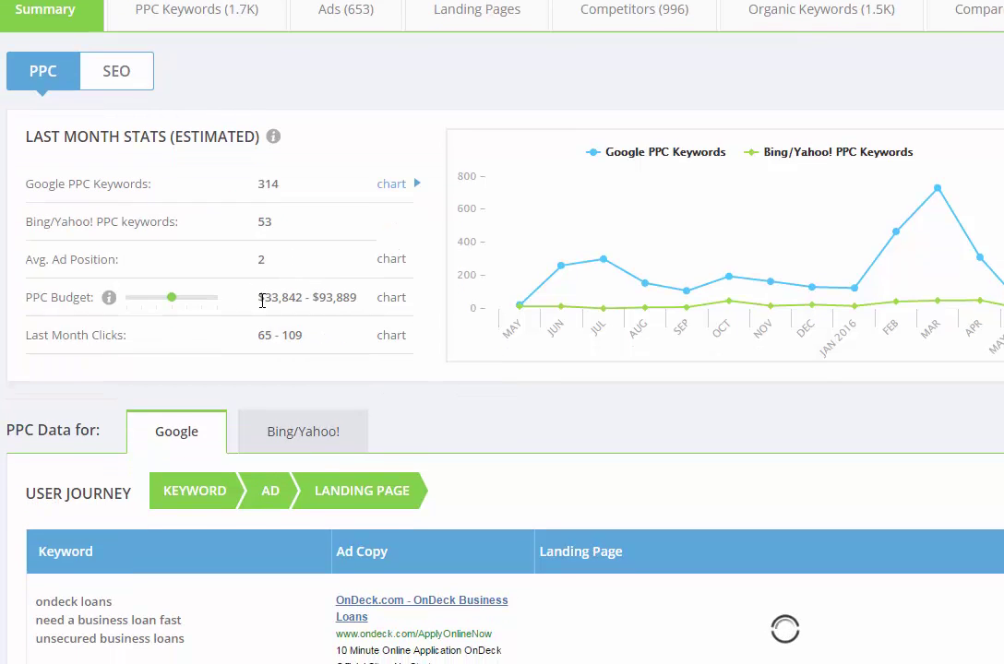
drag(266, 300, 303, 300)
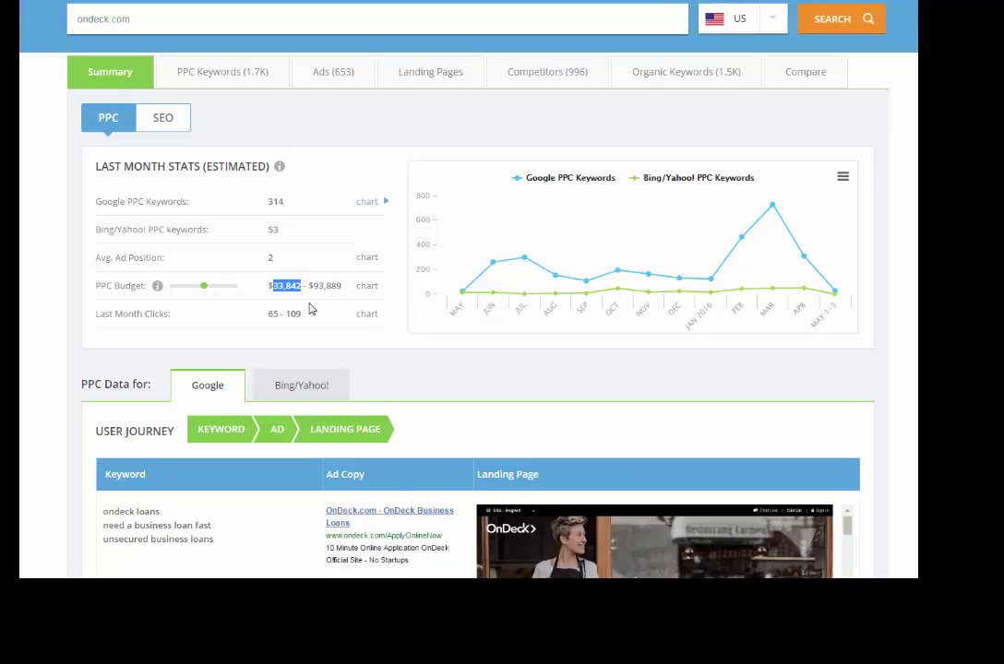
- Look through ondeck.com's user journey and top keywords down to its top ads in Google
scroll(311, 310, down, 1)
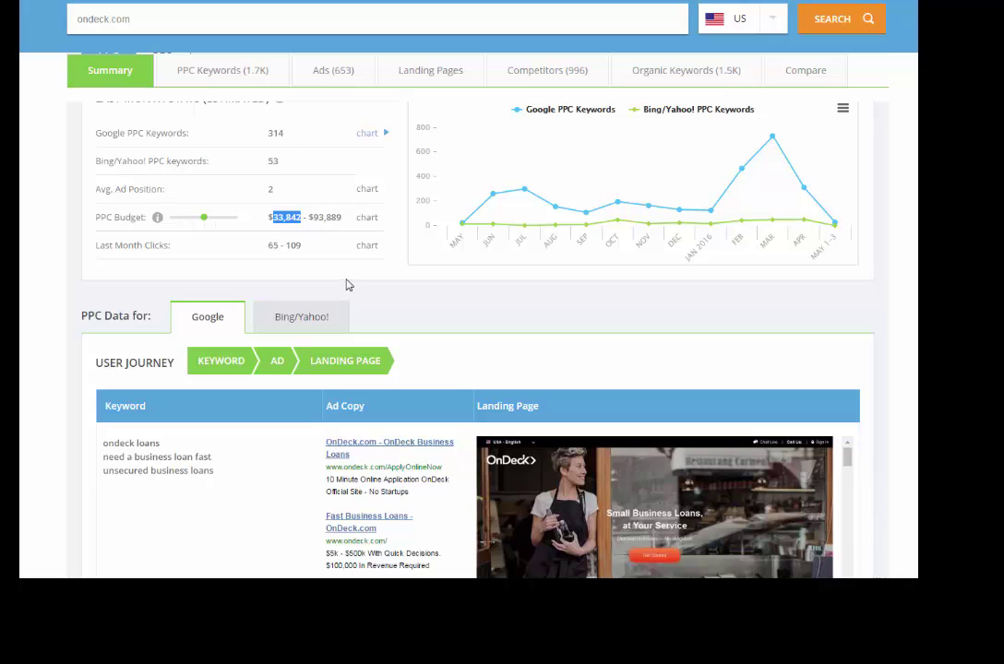
scroll(346, 285, down, 5)
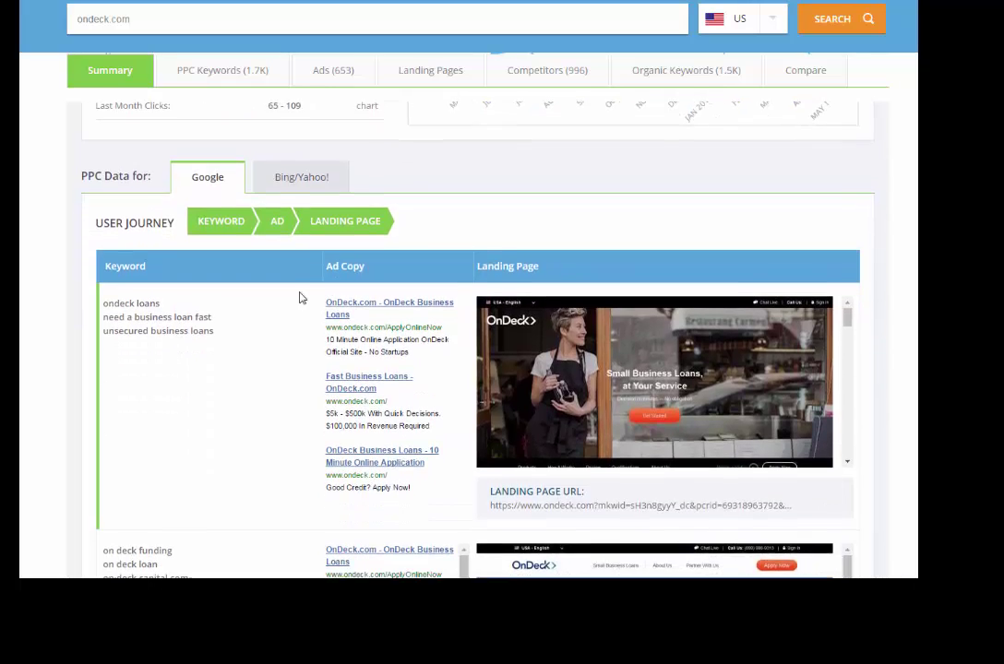
scroll(286, 311, down, 7)
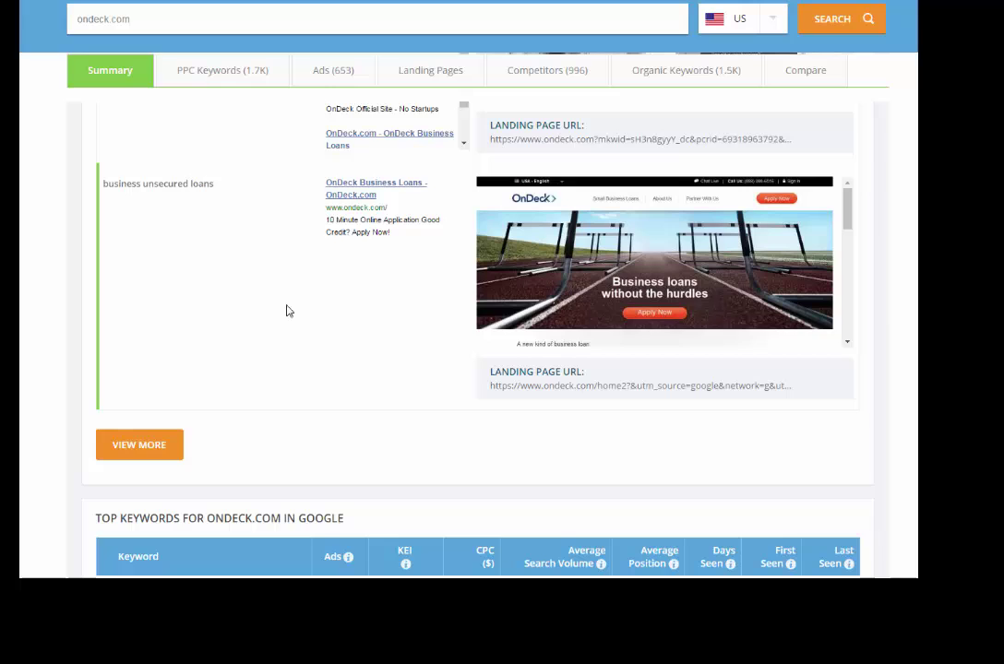
scroll(286, 311, down, 6)
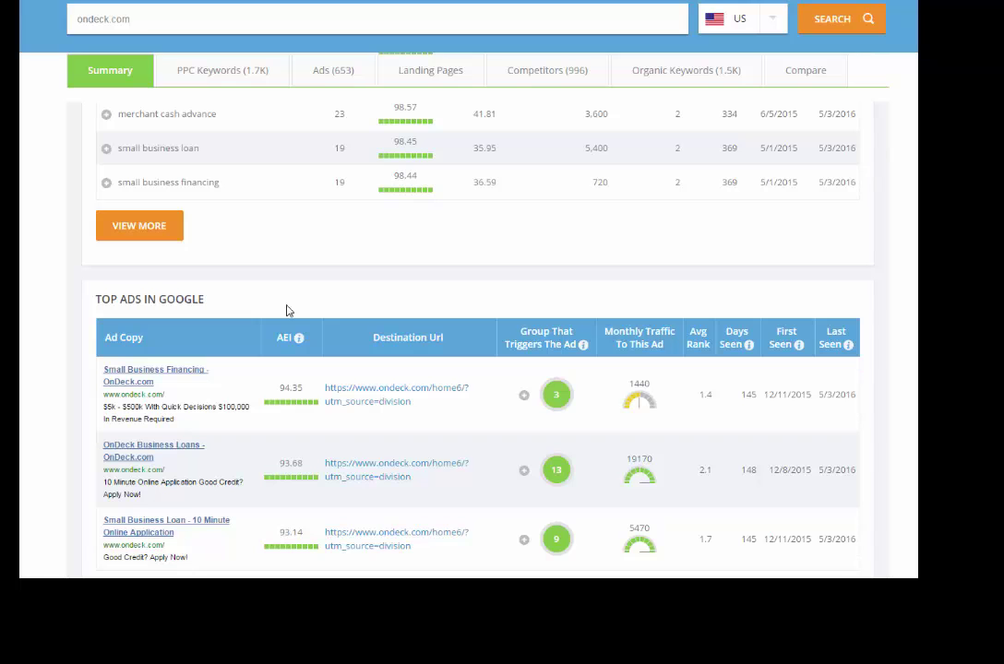
scroll(286, 311, down, 1)
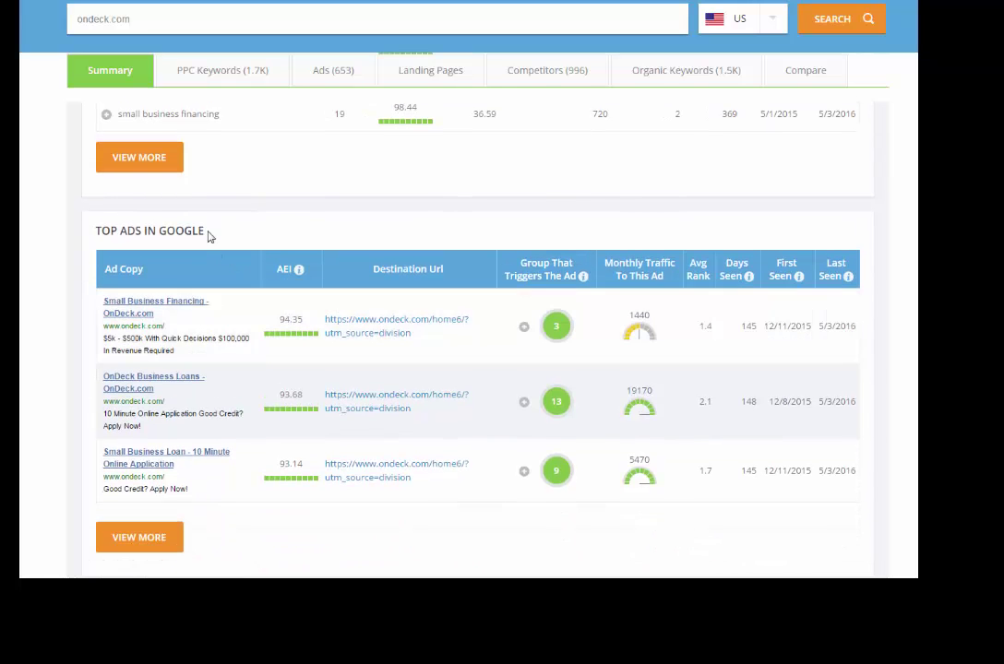
scroll(288, 232, down, 1)
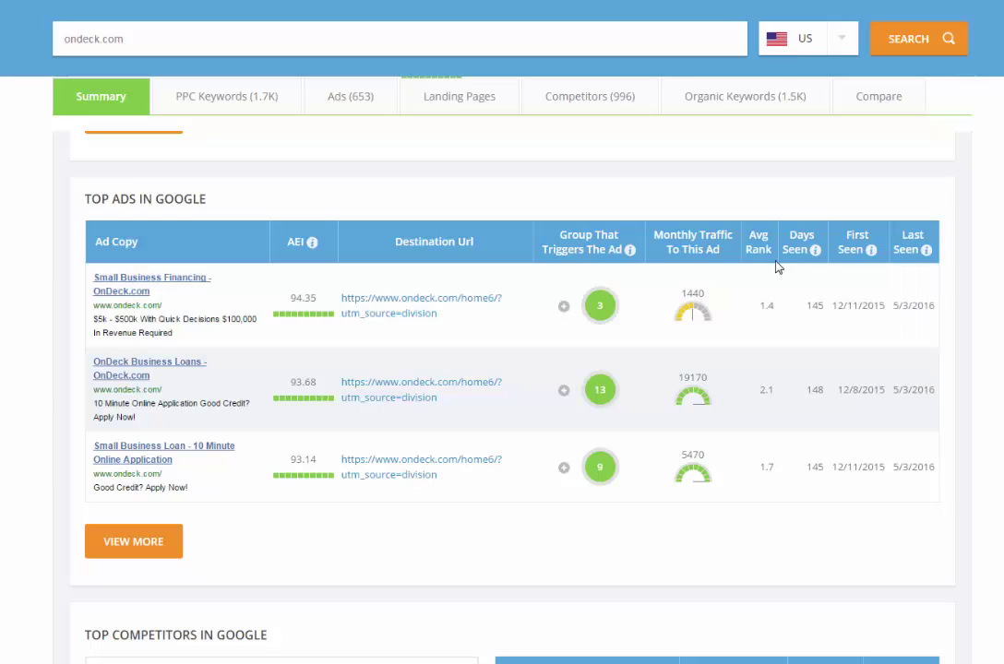
- Examine the days seen, last seen date, average rank and monthly traffic of the Small Business Financing ad
drag(805, 305, 828, 312)
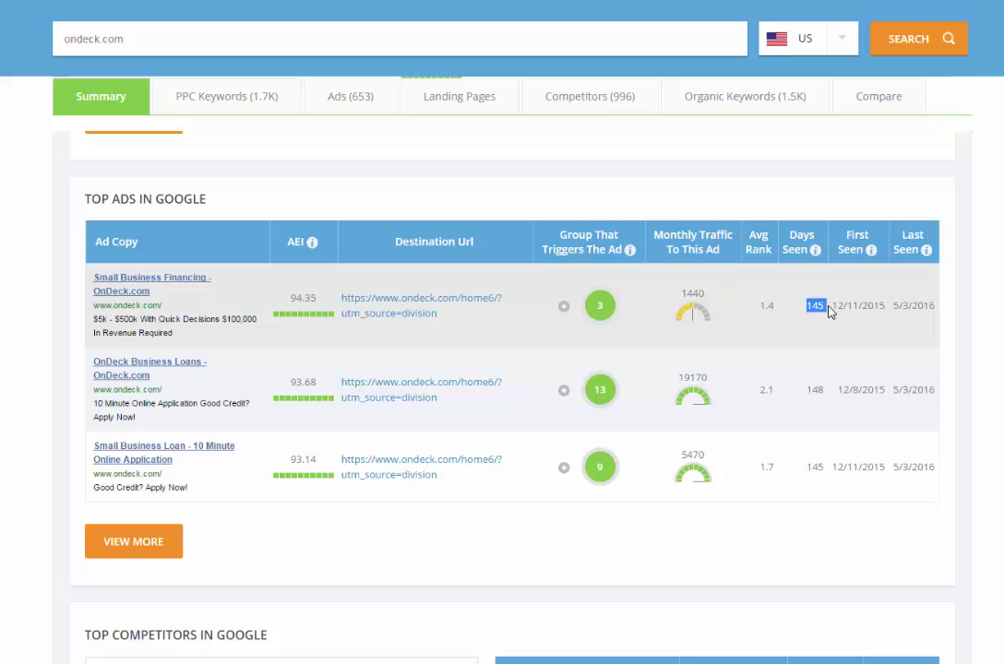
click(918, 303)
drag(897, 307, 927, 306)
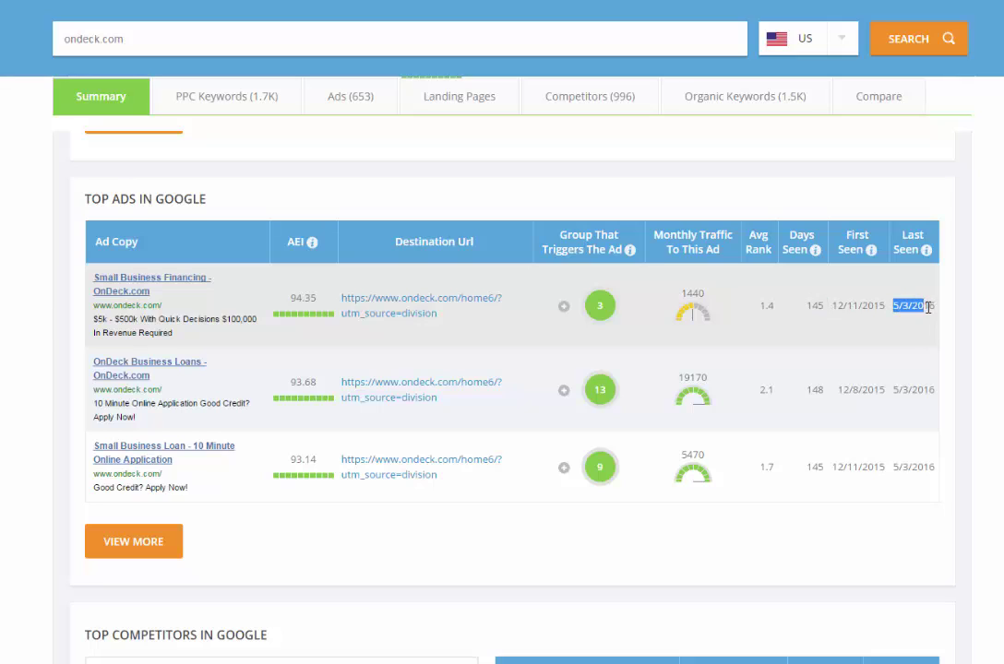
click(772, 306)
drag(757, 307, 775, 306)
drag(682, 293, 708, 295)
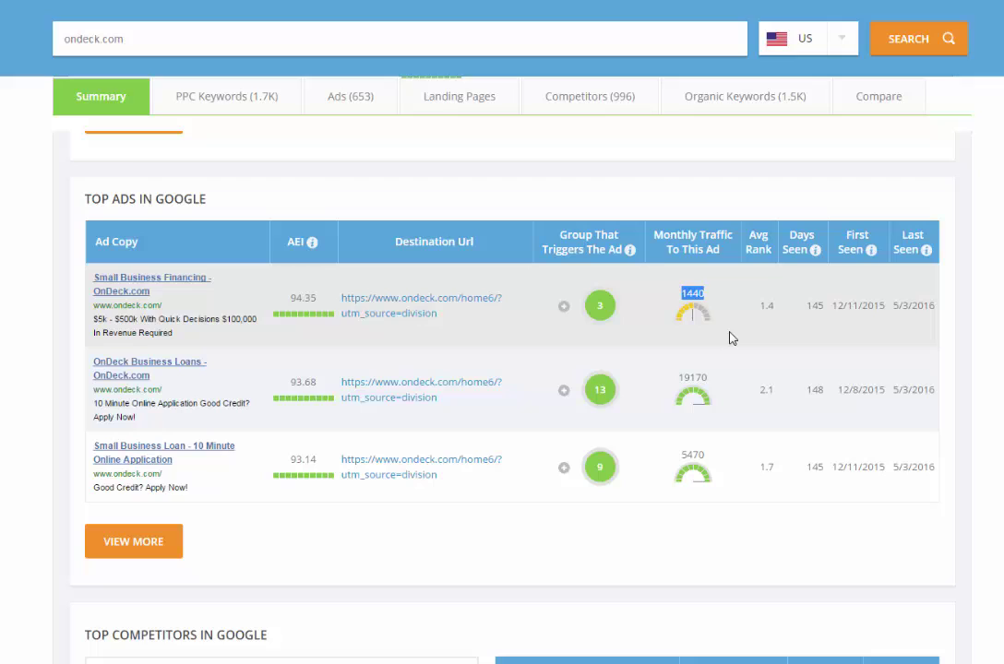
click(748, 323)
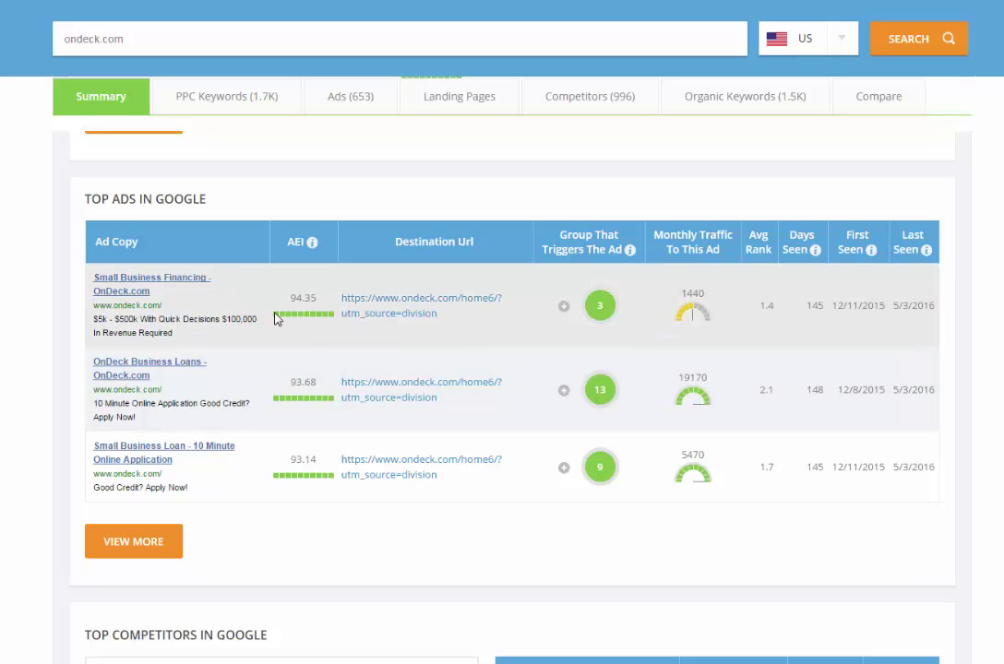
- Relate the Small Business Financing ad's AEI score to its days seen, last seen date and average rank
mouse_move(288, 314)
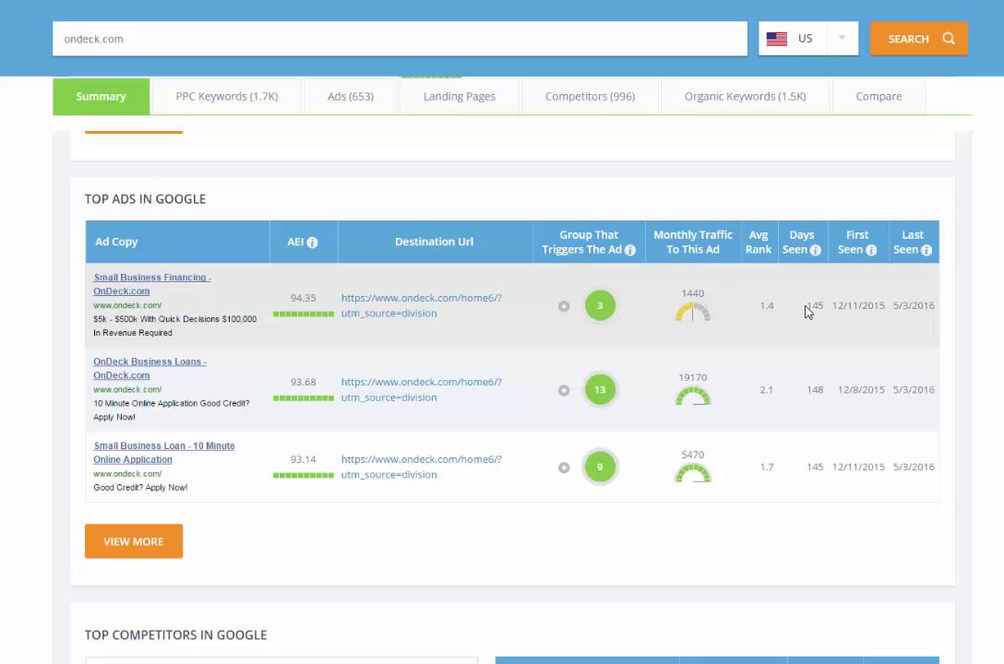
drag(808, 307, 825, 307)
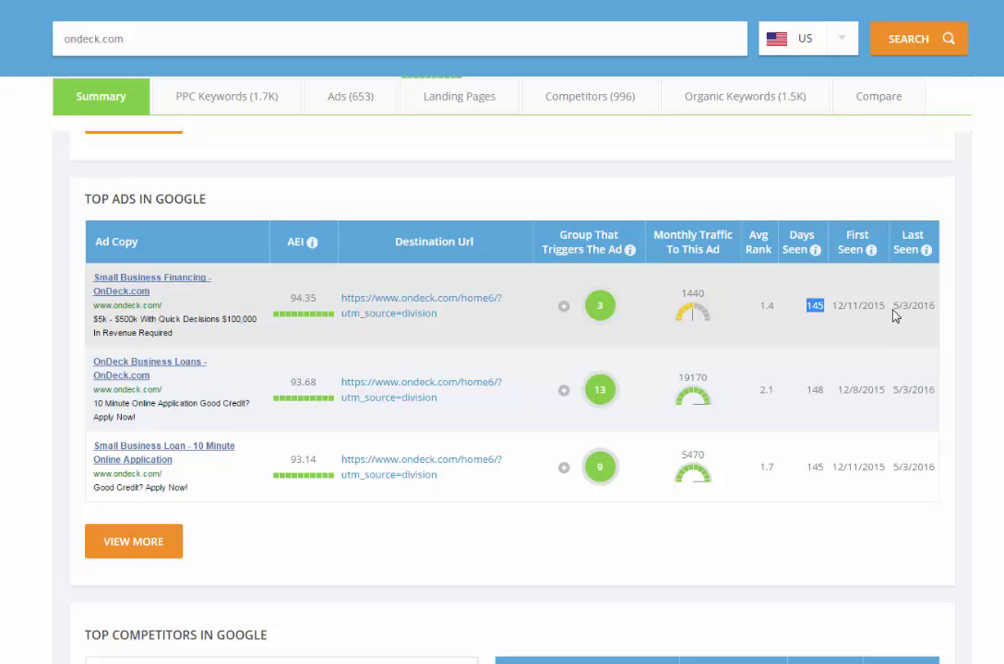
drag(894, 308, 937, 310)
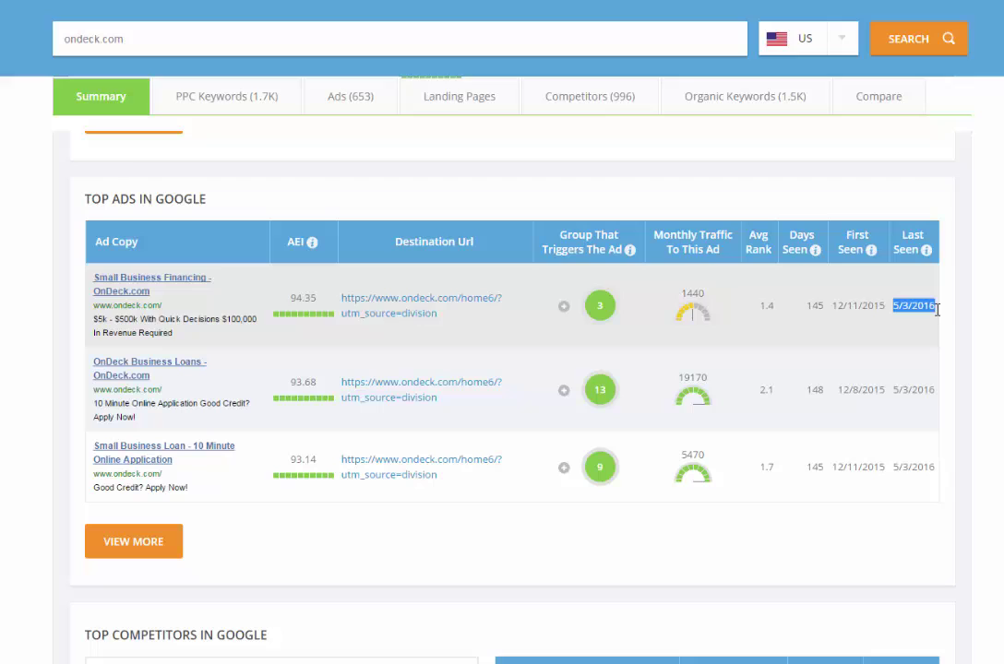
drag(760, 305, 778, 310)
click(781, 329)
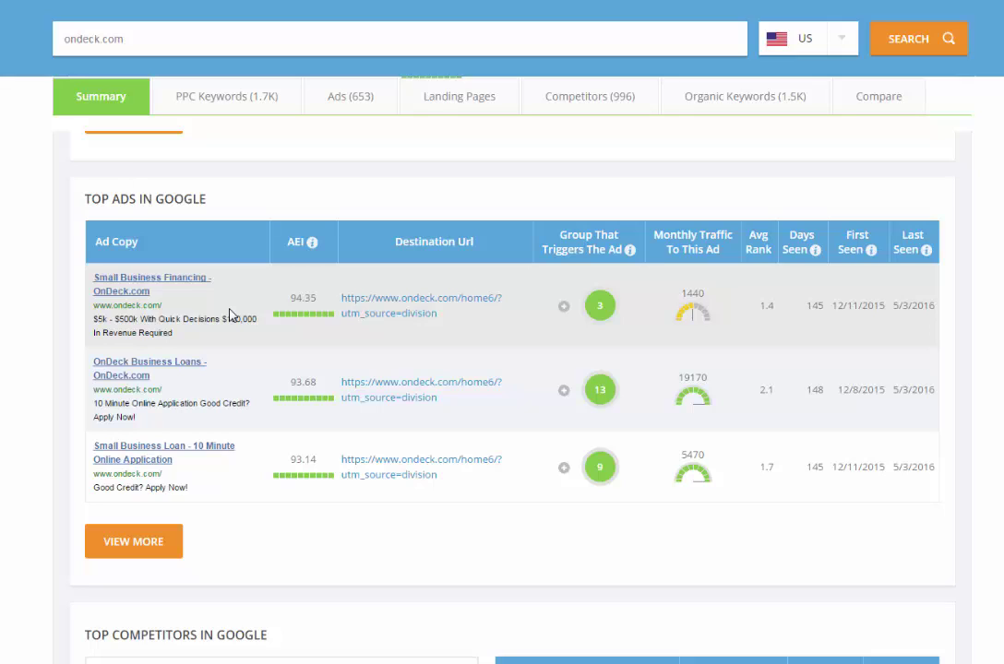
- View the keyword groups that trigger the Small Business Financing ad and the OnDeck Business Loans ad, closing each list
click(565, 308)
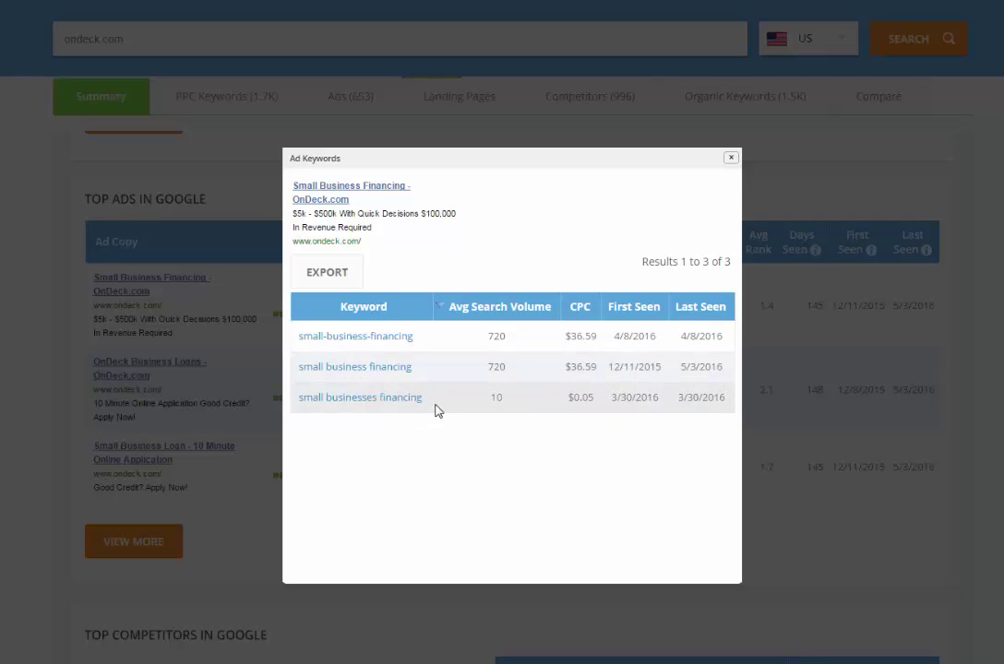
click(731, 158)
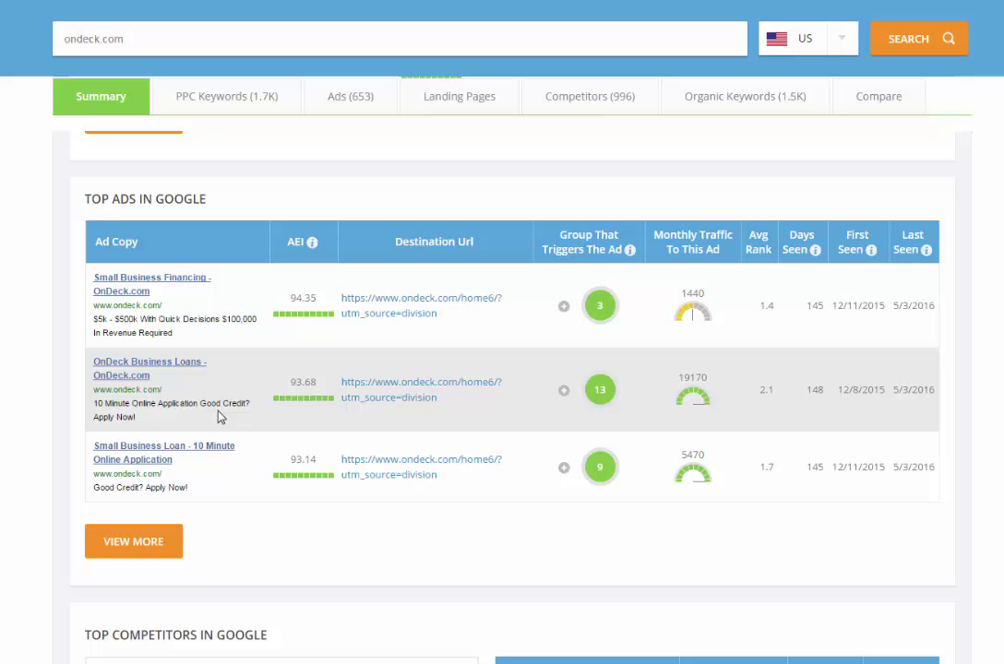
click(563, 393)
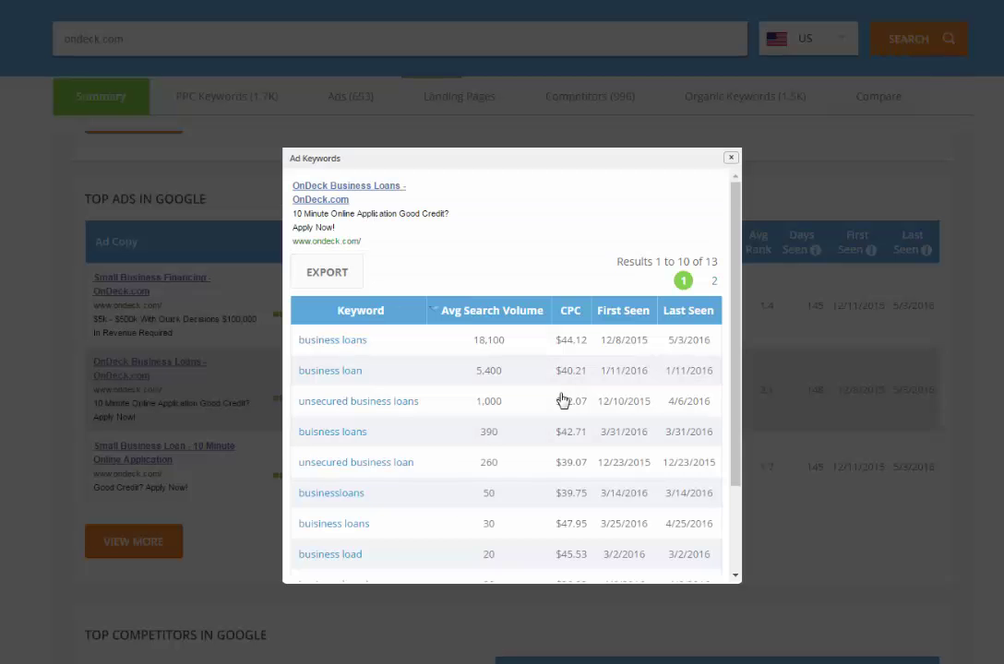
scroll(560, 397, down, 2)
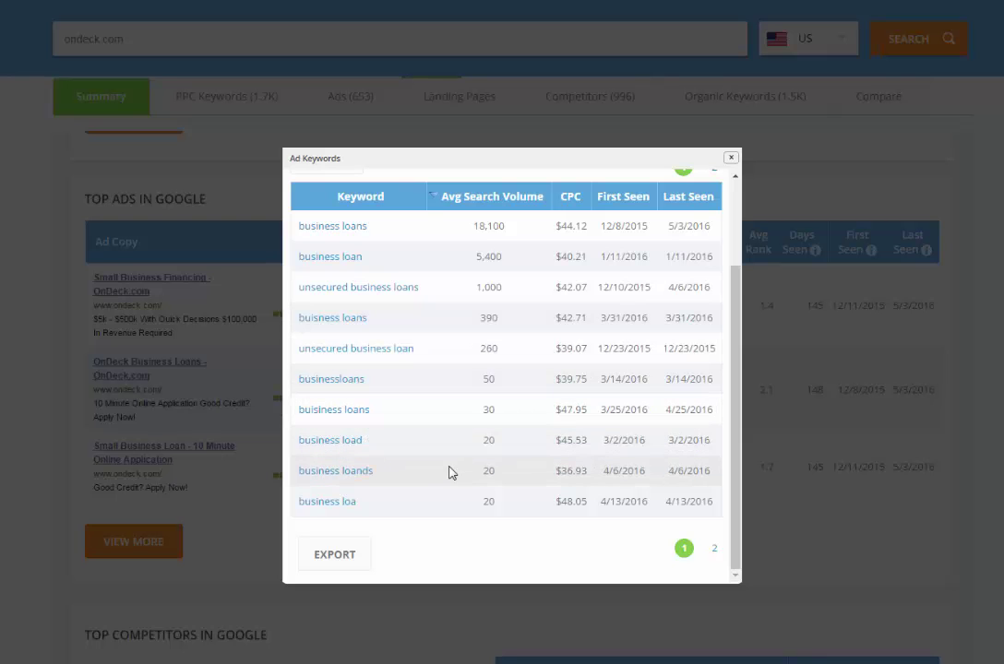
click(731, 159)
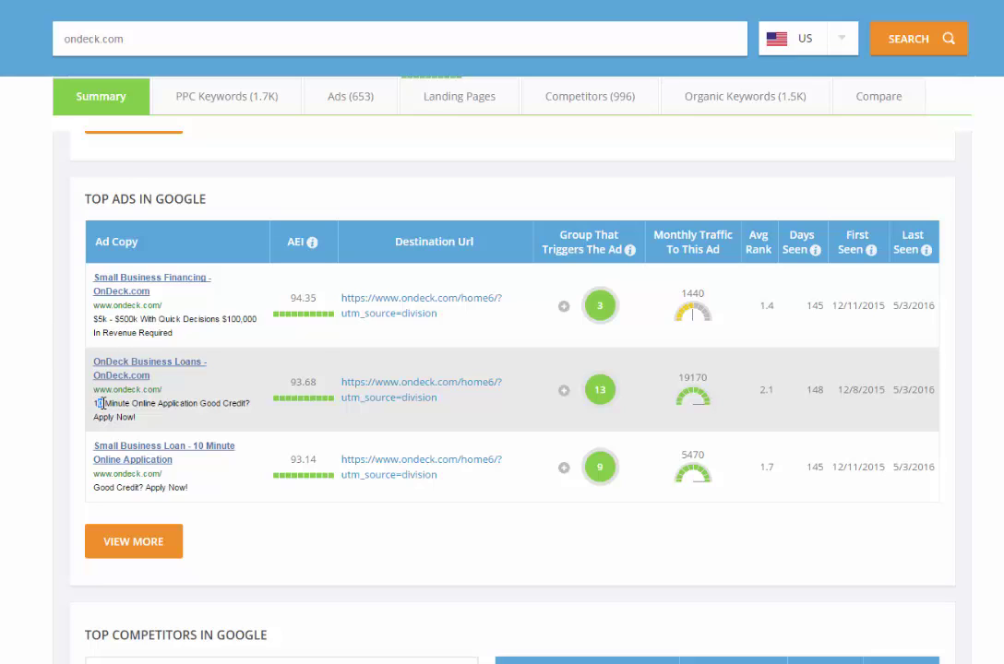
- Examine the "10 Minute Online Application" wording in the OnDeck Business Loans ad and the searched domain ondeck.com
drag(97, 403, 199, 408)
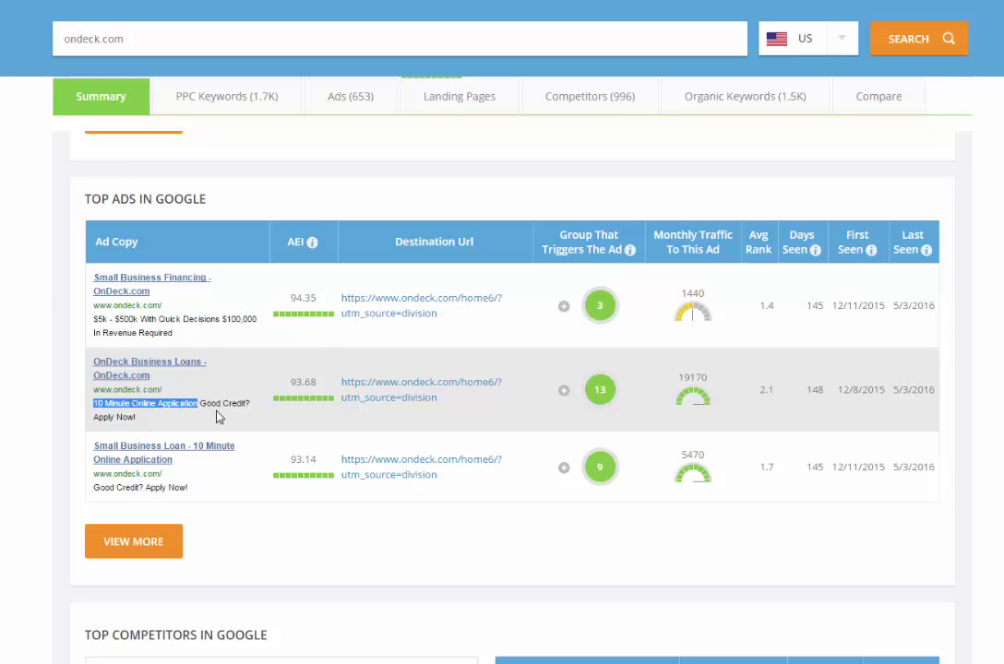
click(218, 417)
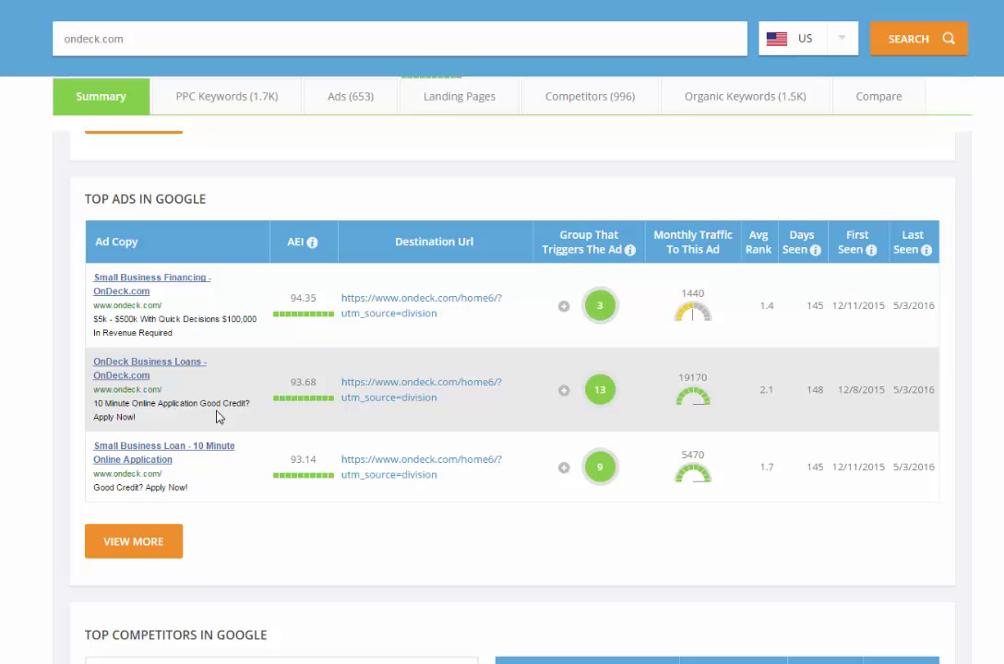
drag(93, 403, 184, 407)
click(209, 415)
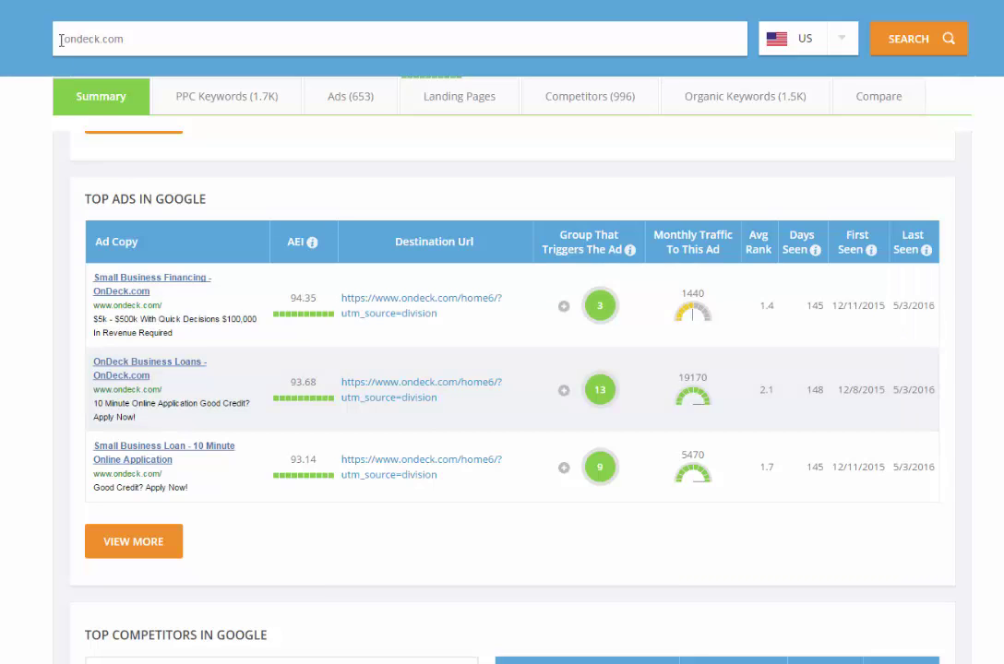
drag(60, 39, 145, 39)
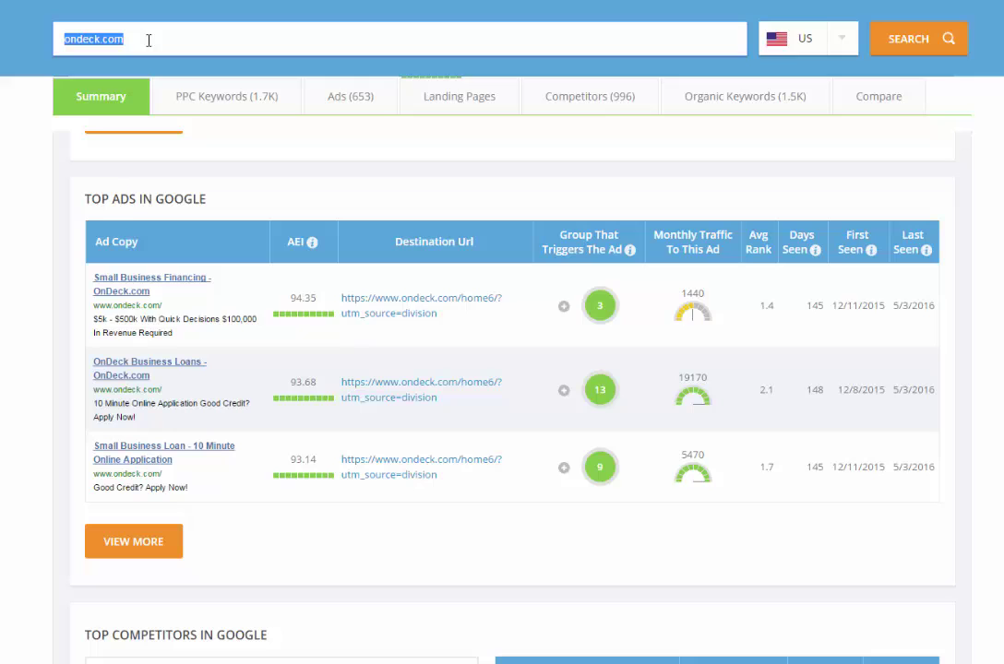
click(218, 392)
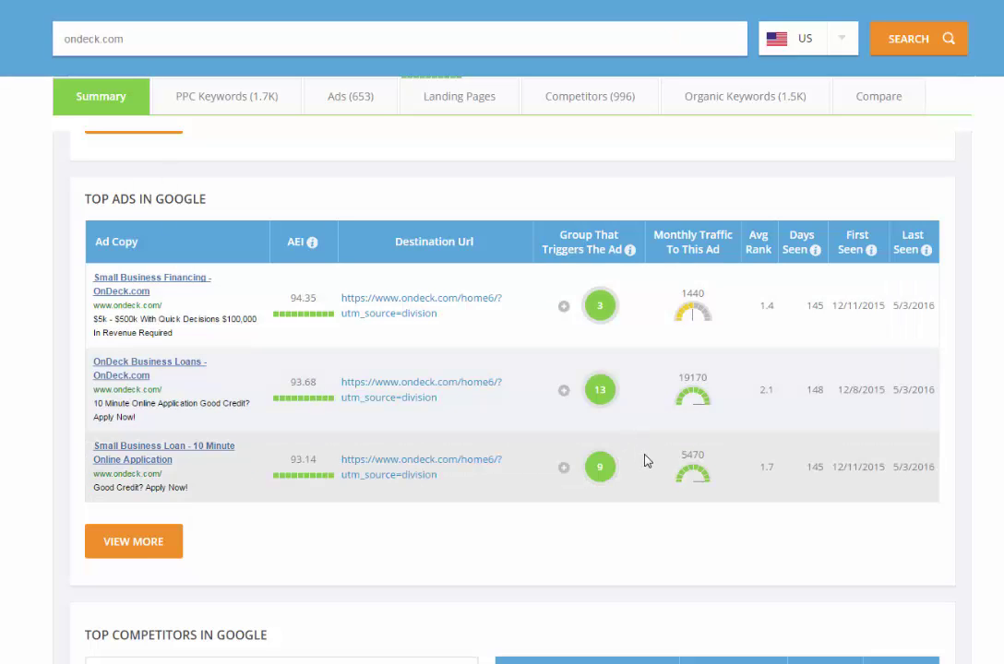
- Open the kabbage.com report from ondeck.com's top competitors in Google
scroll(699, 503, down, 2)
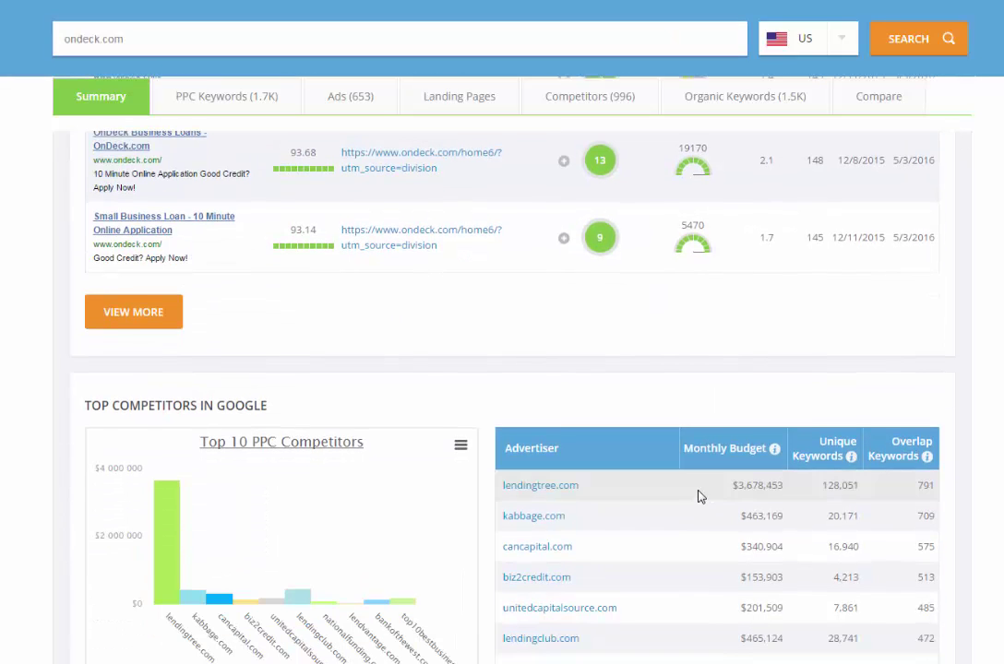
scroll(581, 347, down, 1)
scroll(581, 348, down, 2)
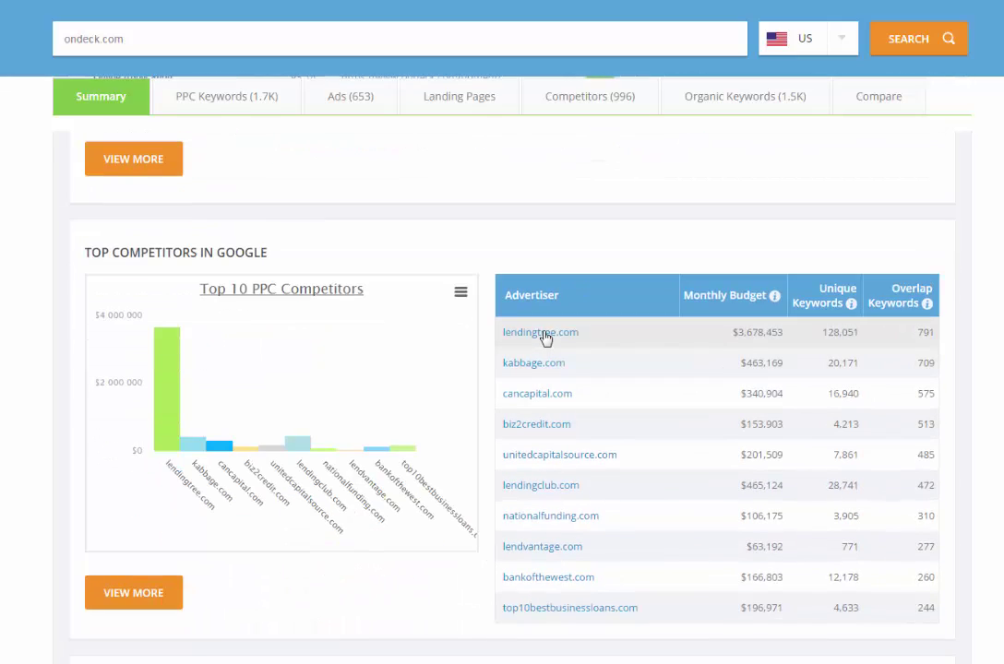
click(533, 363)
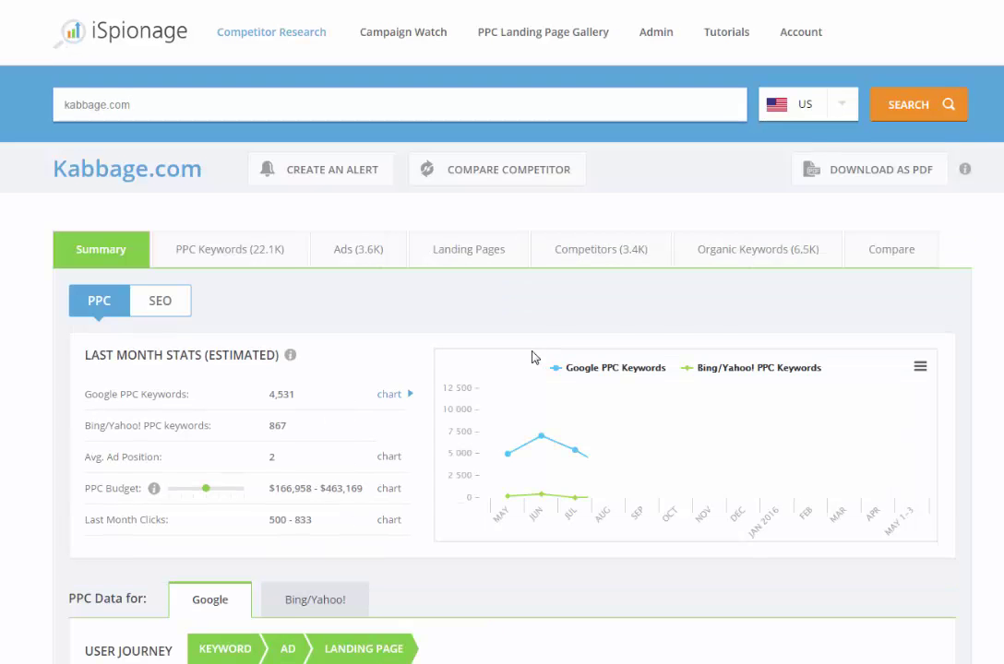
- Look through kabbage.com's last month PPC stats and user journey, and open the full list of its top Google ads
scroll(322, 436, down, 1)
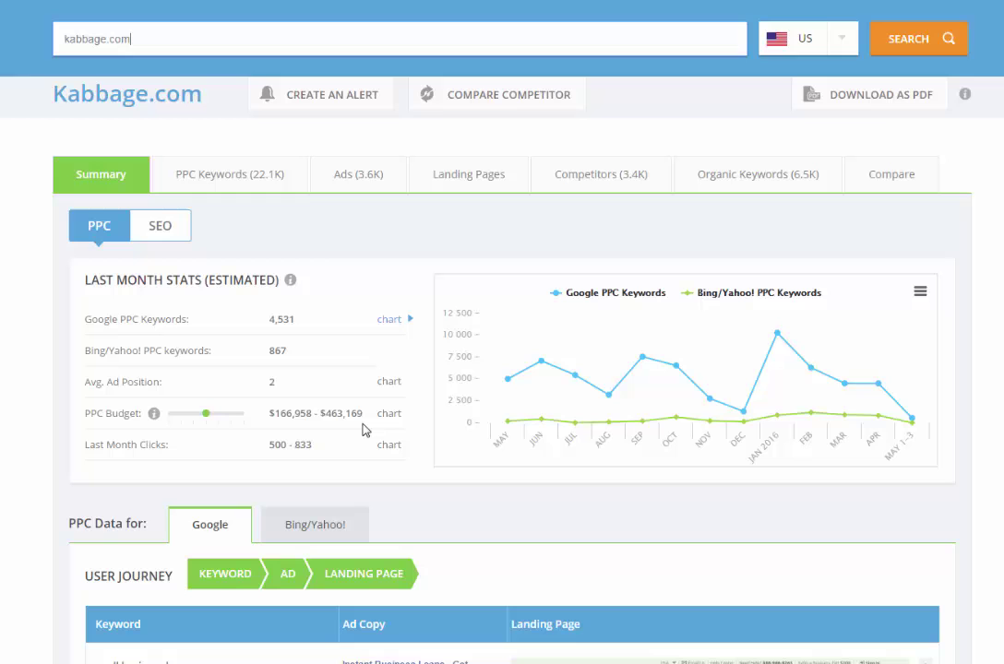
scroll(364, 430, down, 1)
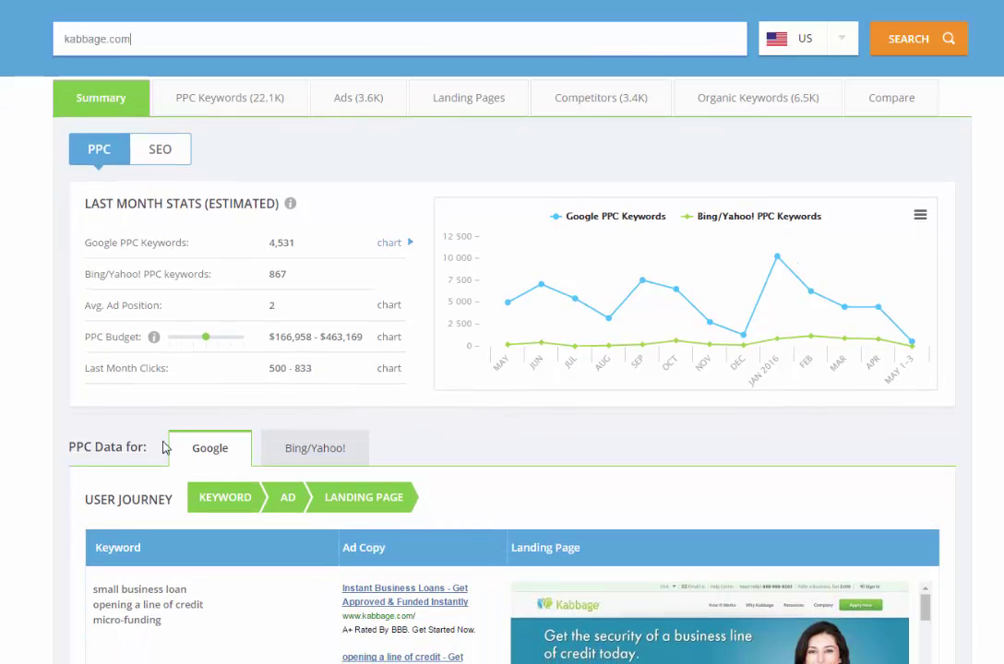
scroll(148, 442, down, 1)
scroll(148, 443, down, 12)
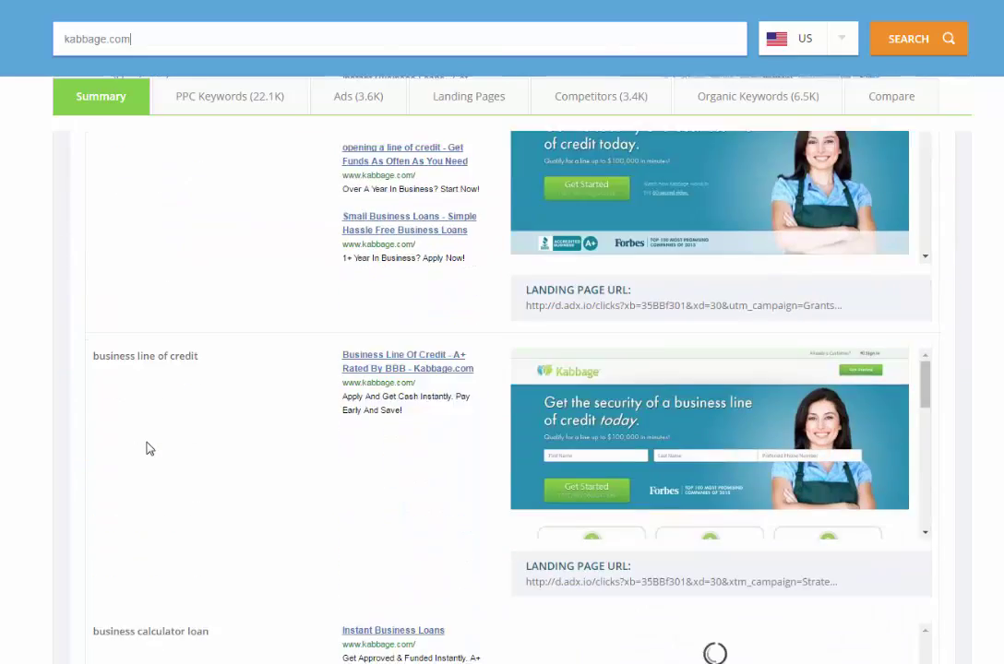
scroll(148, 447, down, 8)
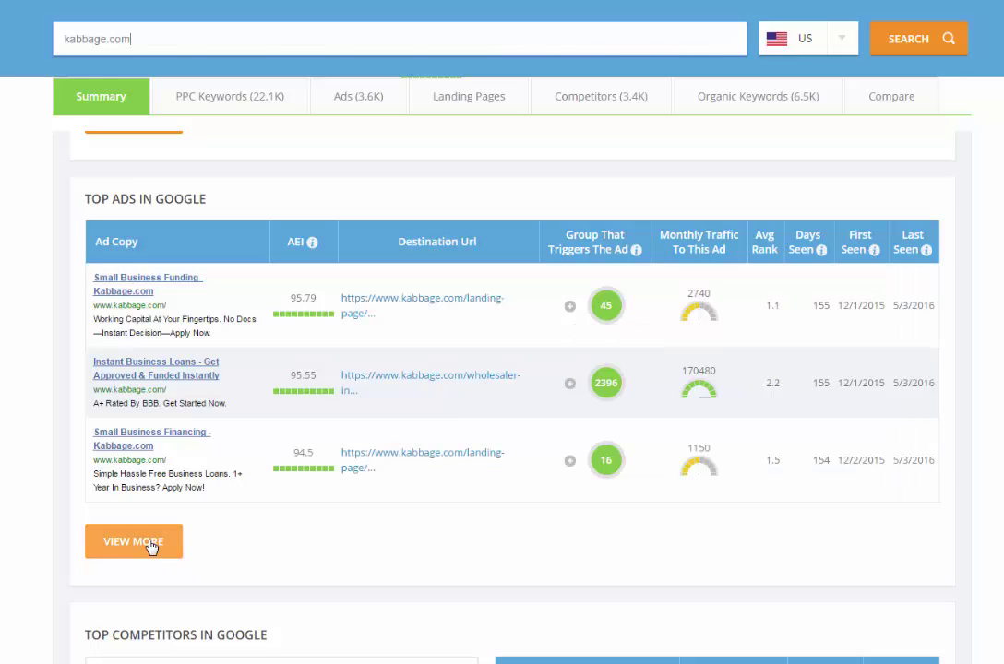
click(150, 546)
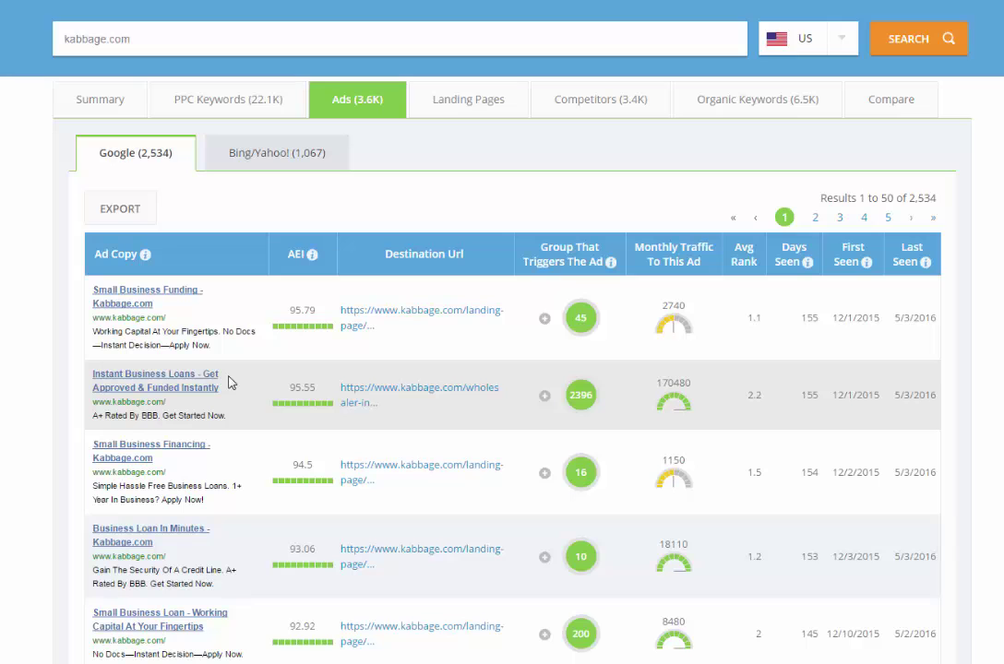
- Compare the ad copy and AEI scores of the highest-ranked ads in kabbage.com's Google ads list
scroll(258, 382, down, 1)
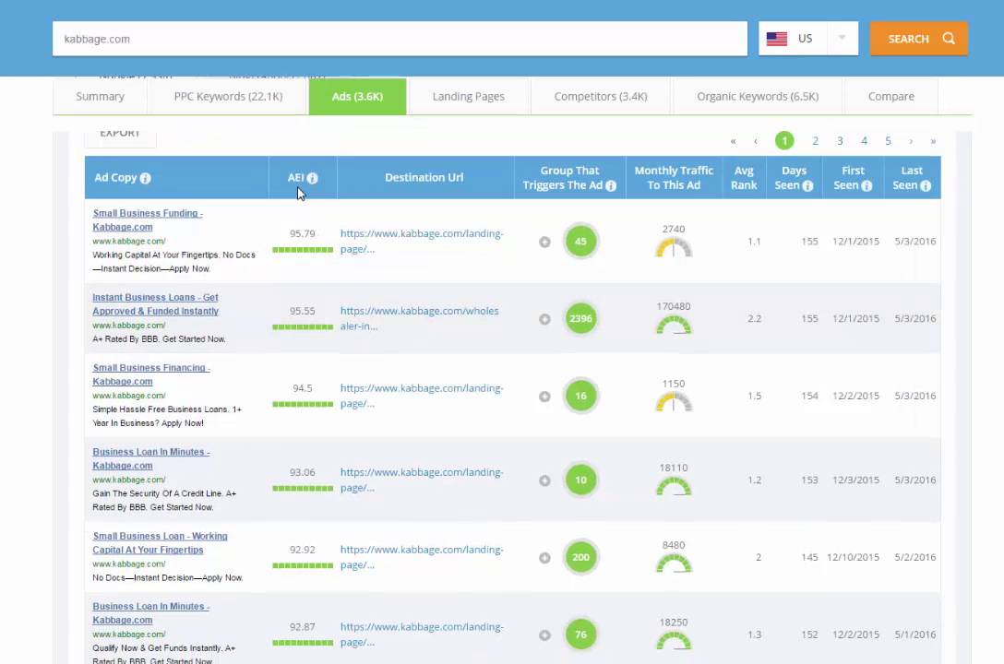
scroll(296, 231, down, 5)
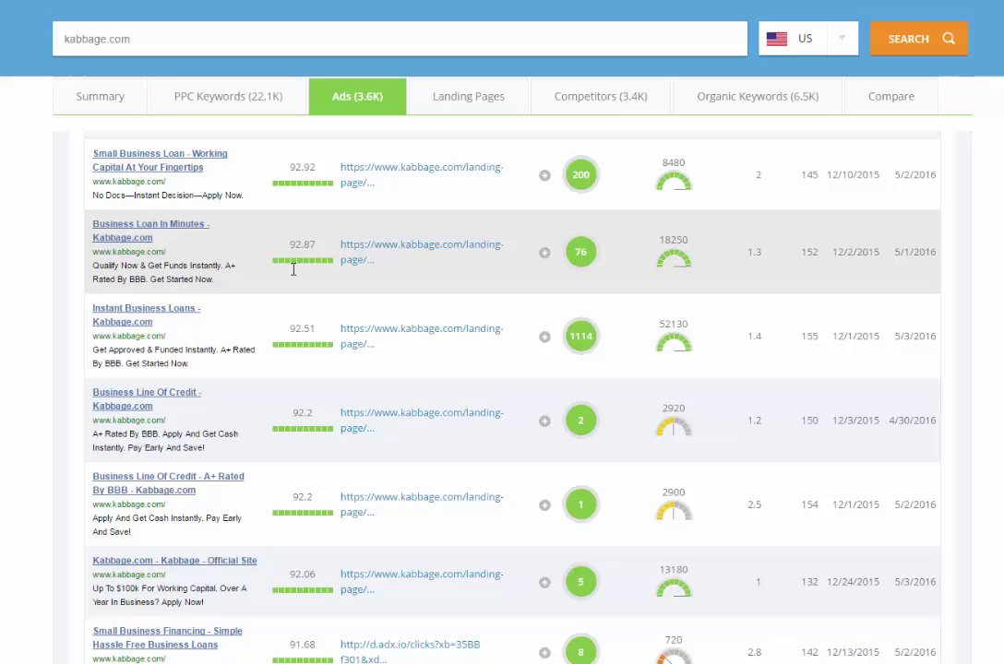
scroll(294, 273, up, 7)
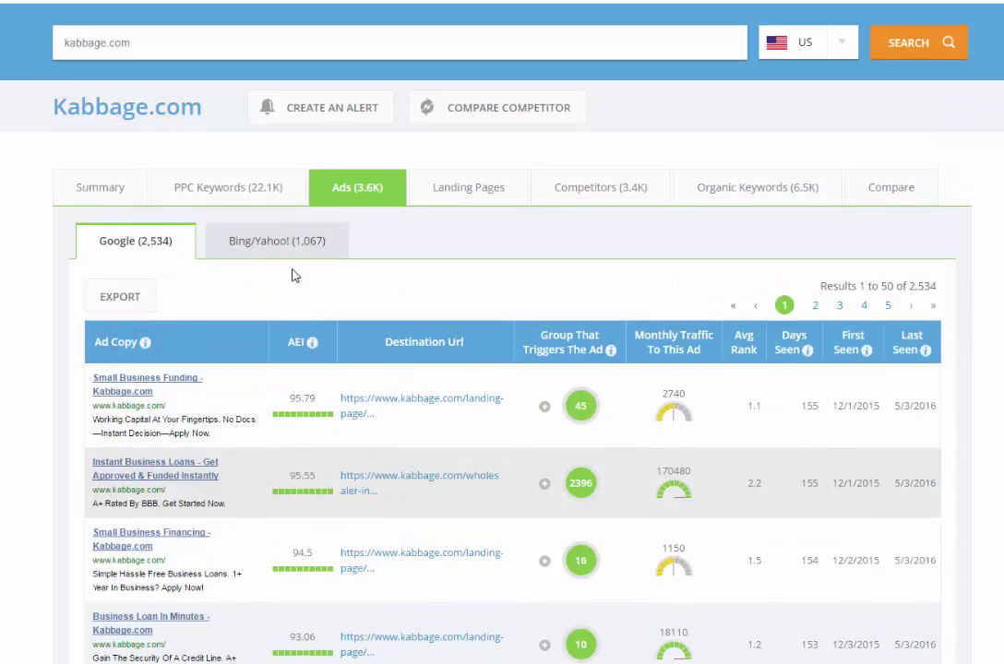
scroll(292, 275, up, 1)
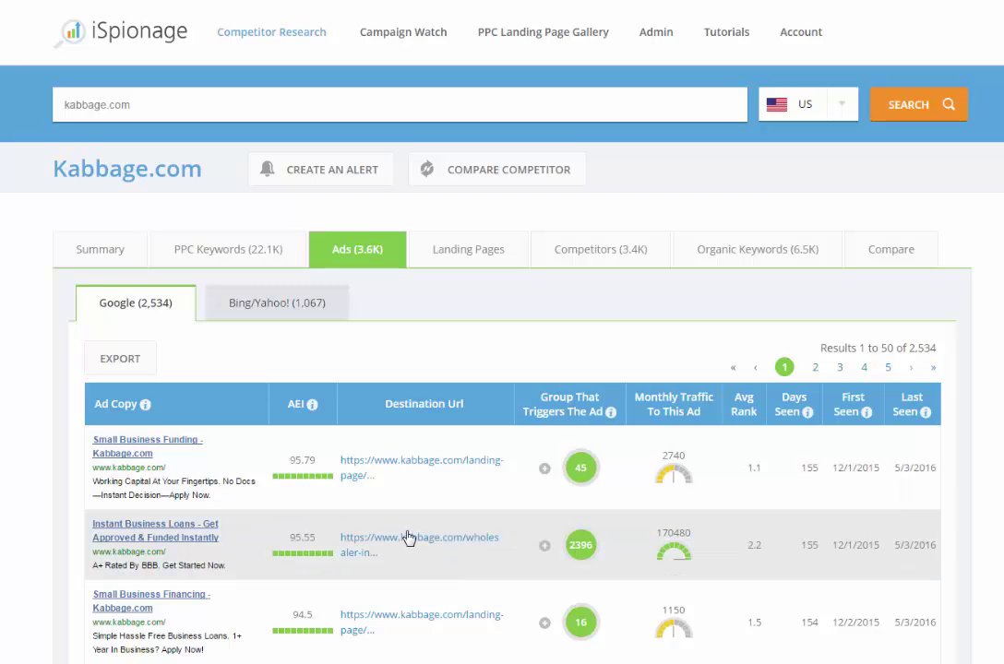
- View the keyword group that triggers kabbage.com's Small Business Funding ad, closing the list
scroll(408, 538, down, 1)
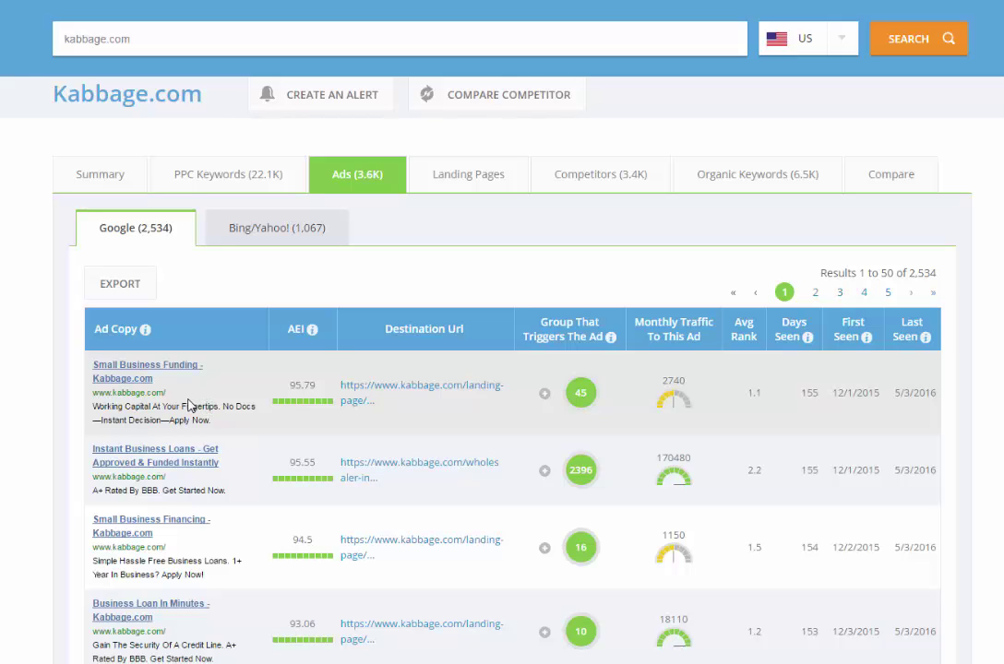
click(545, 394)
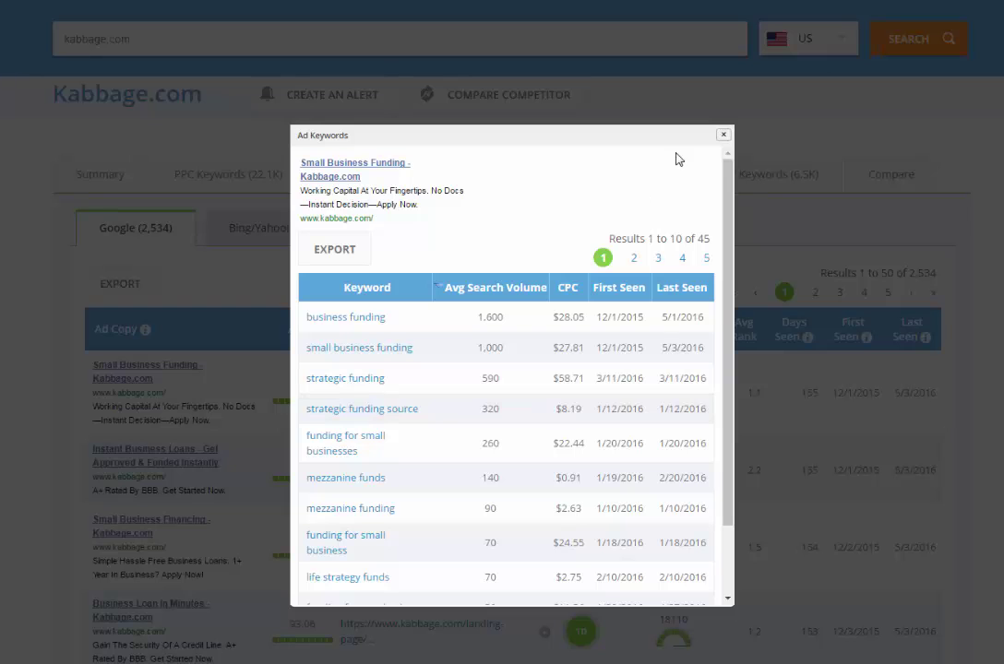
click(724, 135)
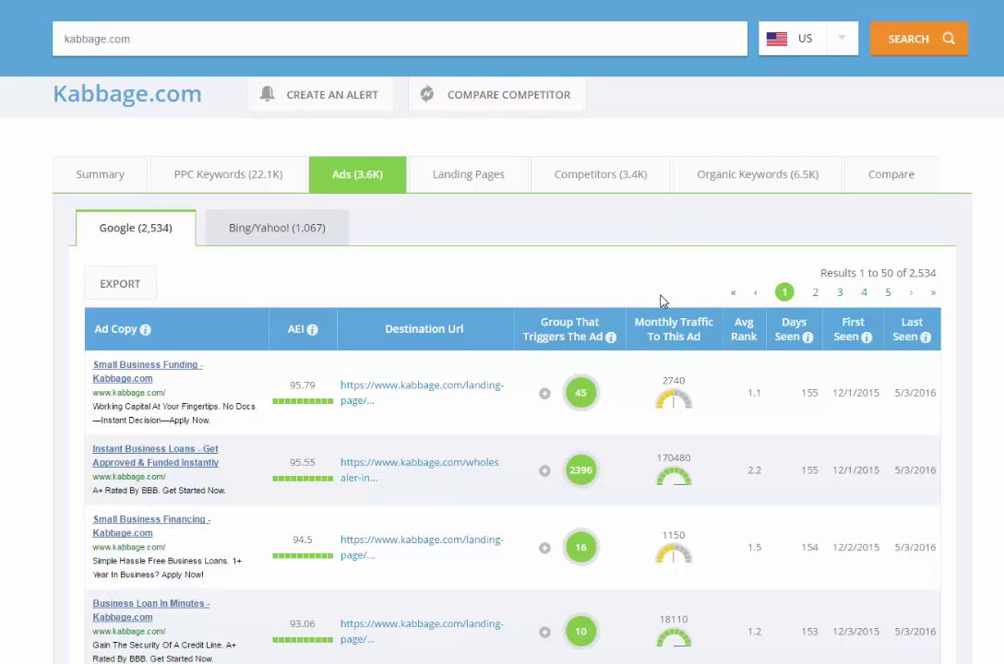
- Return to the kabbage.com summary and examine its top PPC competitors in Google with their budgets and overlap keywords
scroll(656, 305, up, 2)
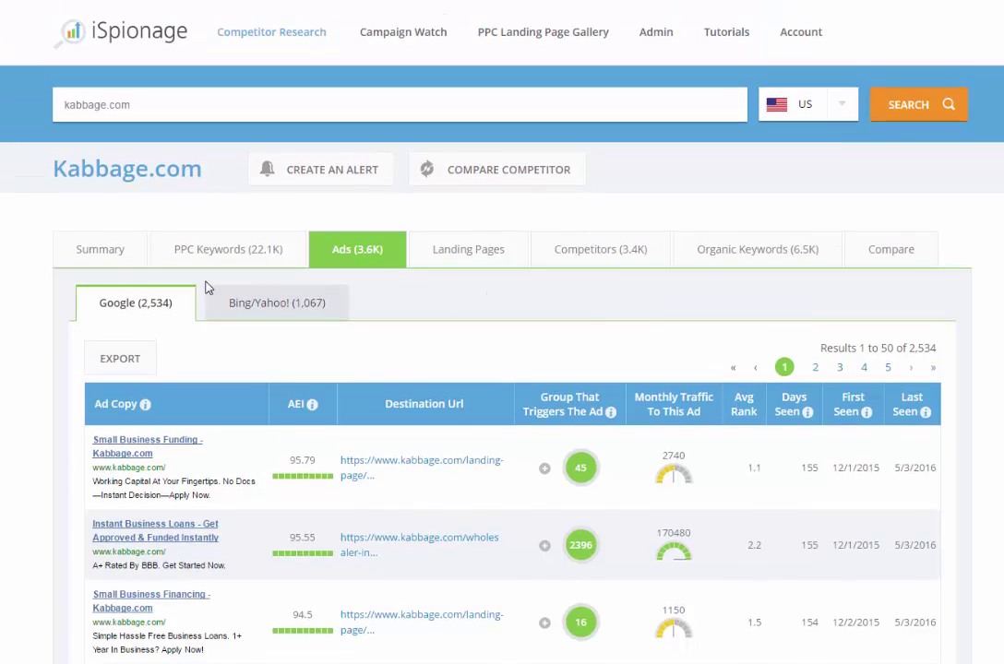
click(116, 250)
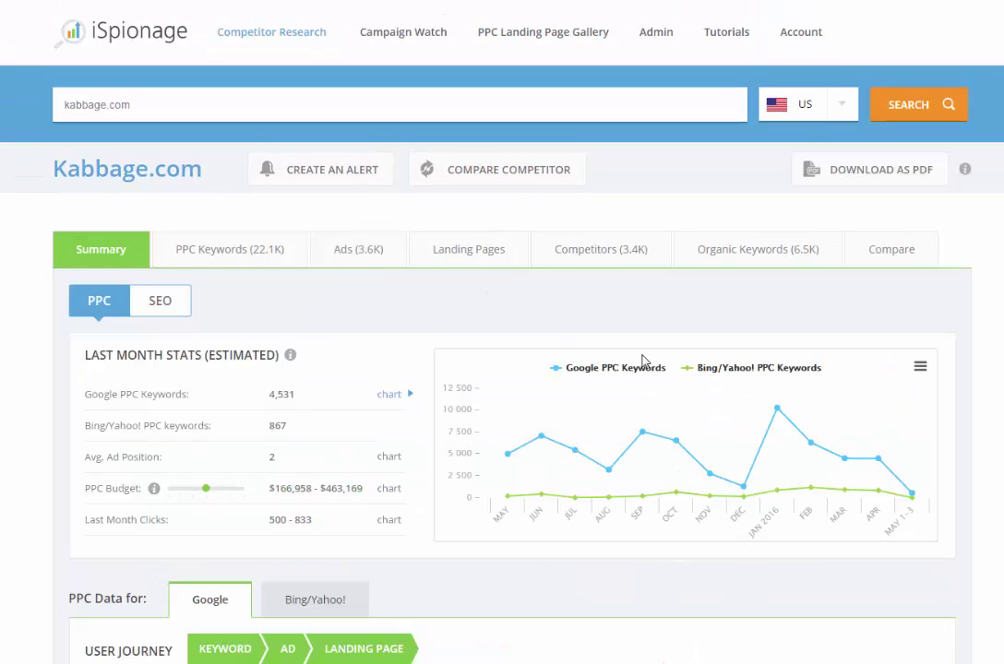
scroll(638, 353, down, 5)
scroll(639, 348, down, 2)
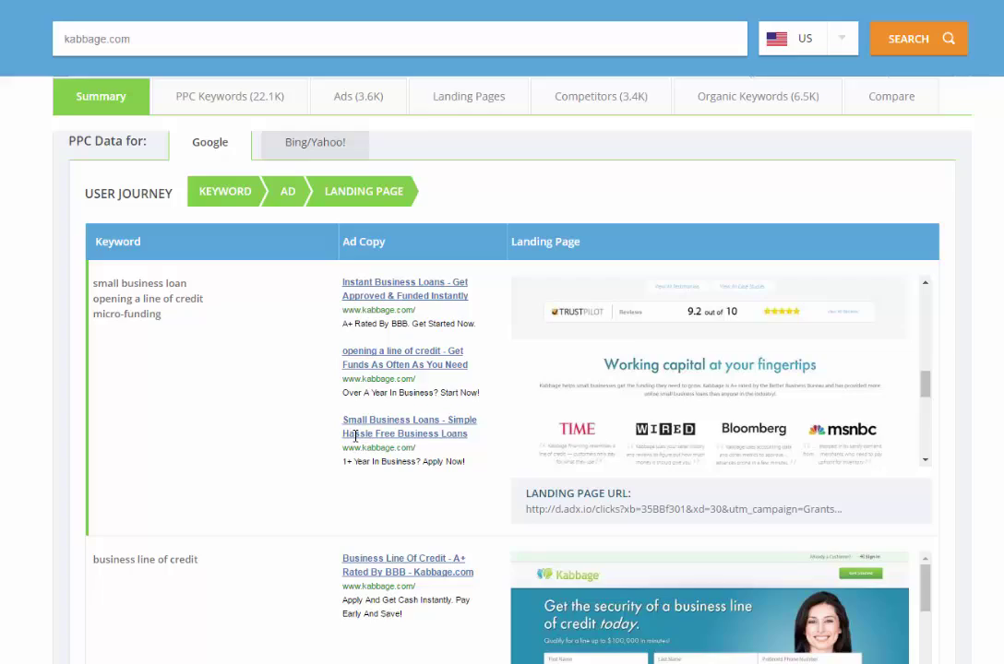
scroll(399, 453, down, 10)
scroll(398, 438, down, 8)
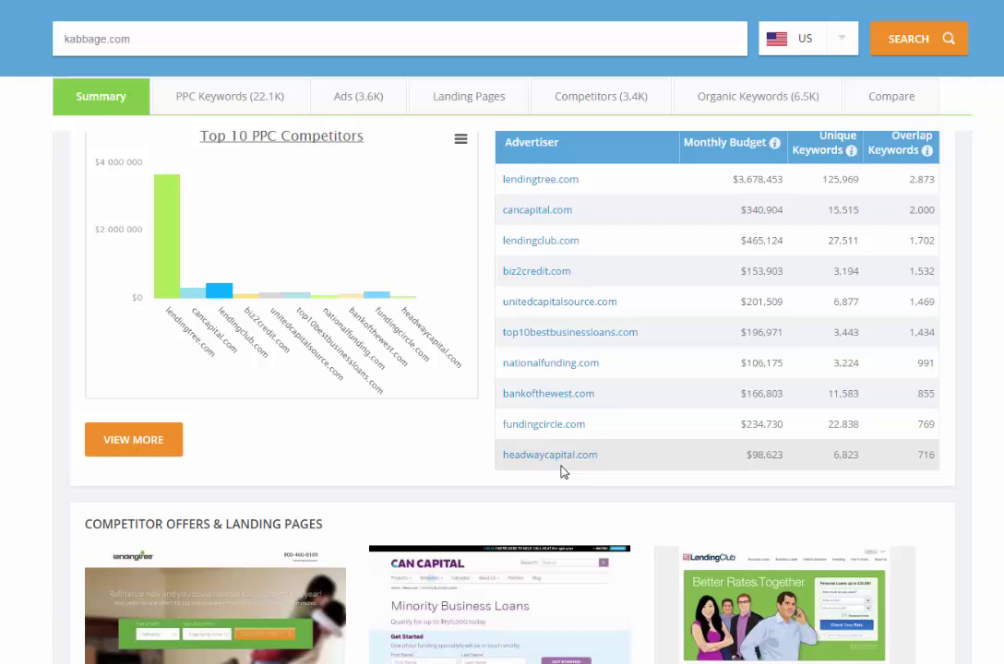
scroll(576, 461, up, 1)
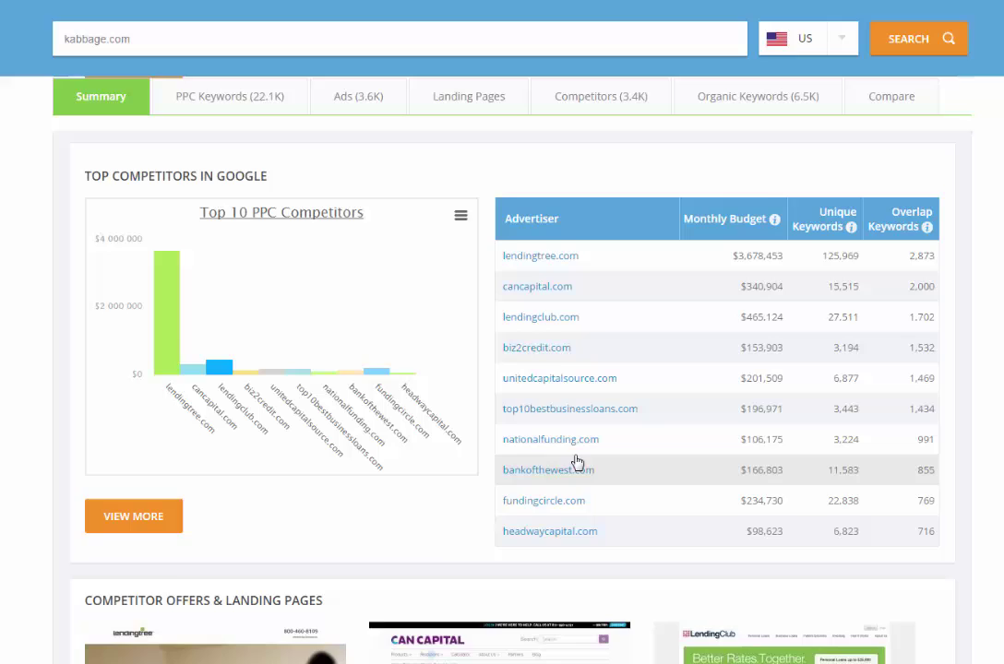
- Review kabbage.com's top ads in Google together with its estimated PPC budget and the landing pages in its user journey
scroll(575, 461, up, 3)
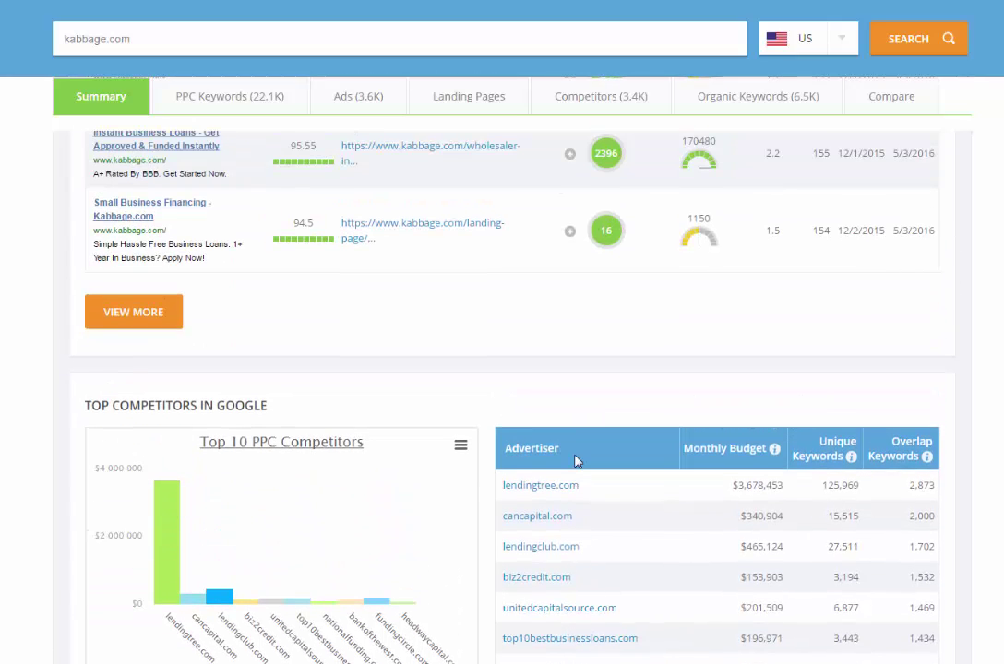
scroll(576, 461, up, 3)
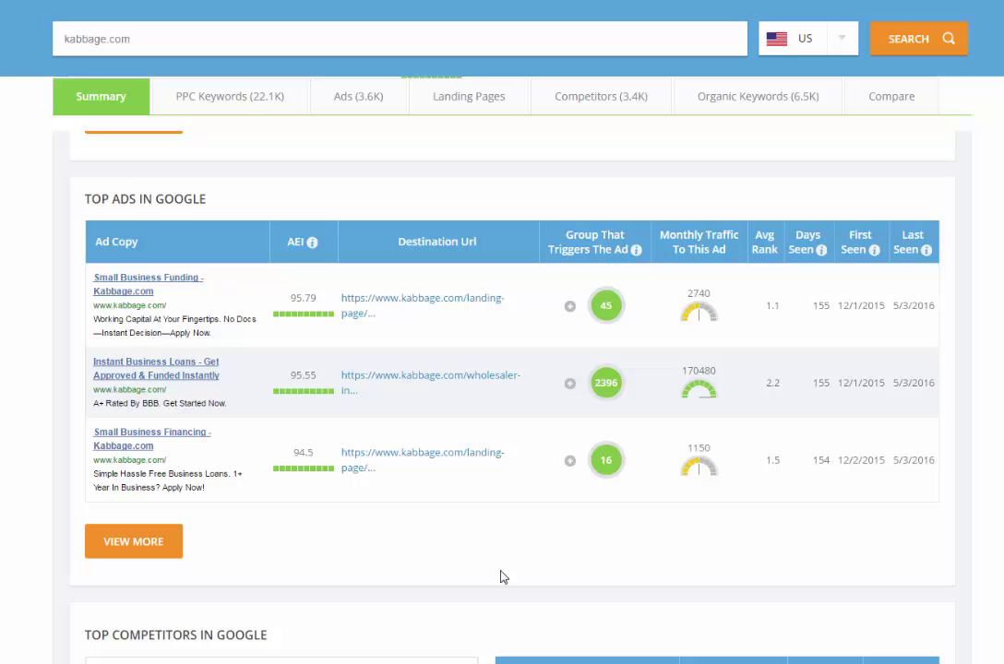
scroll(501, 576, up, 15)
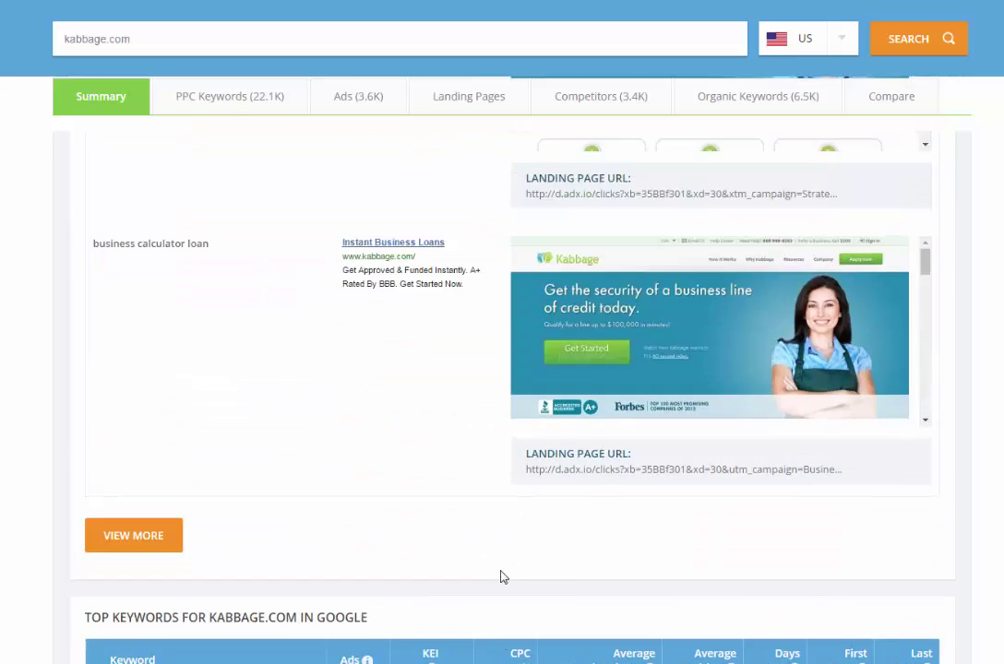
scroll(197, 402, up, 2)
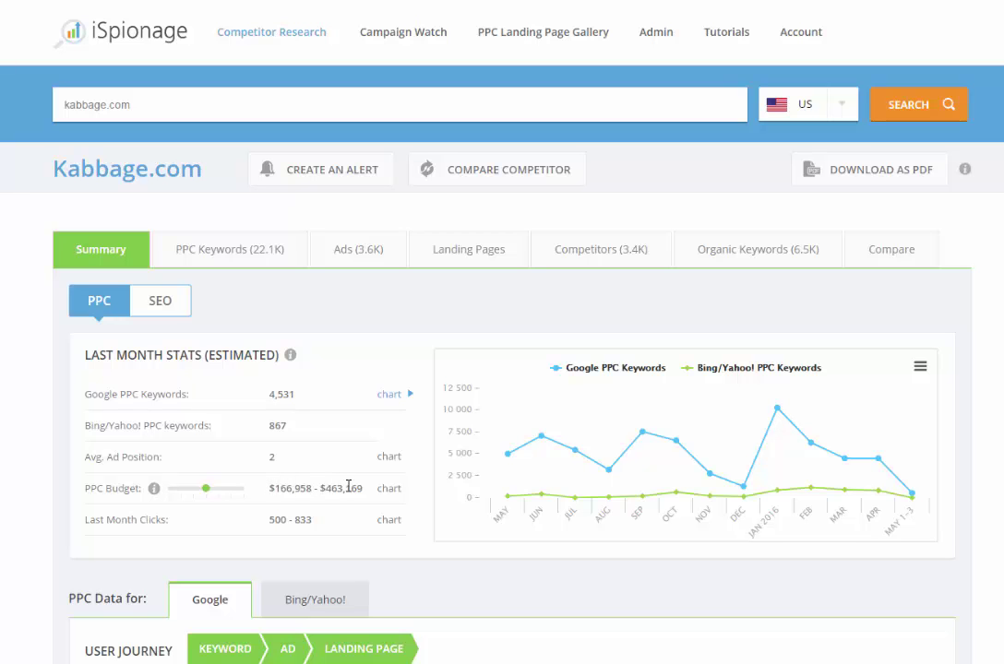
scroll(348, 487, down, 15)
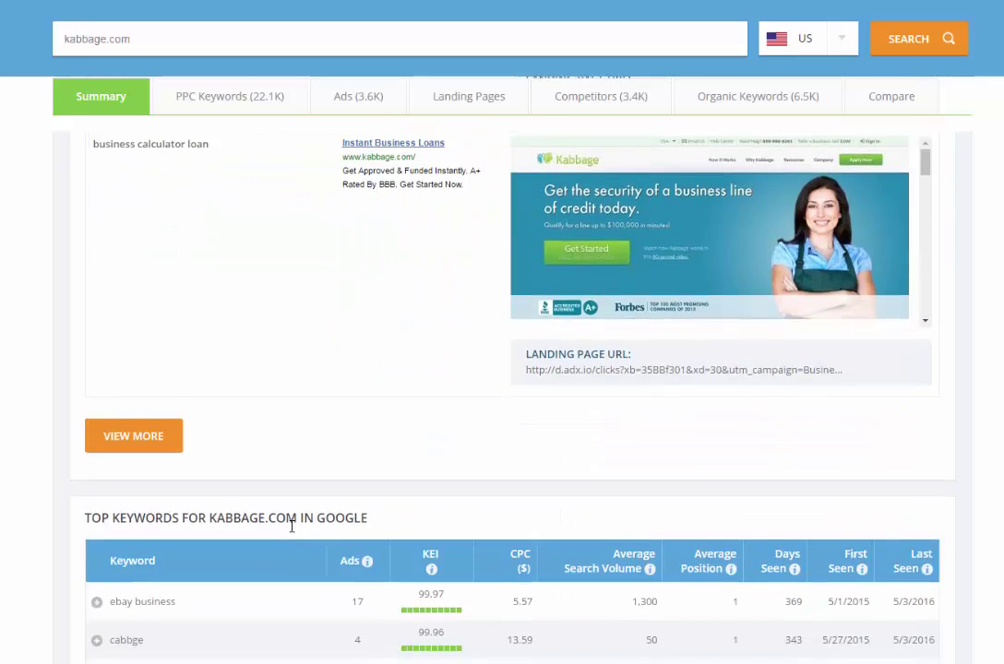
scroll(291, 532, down, 4)
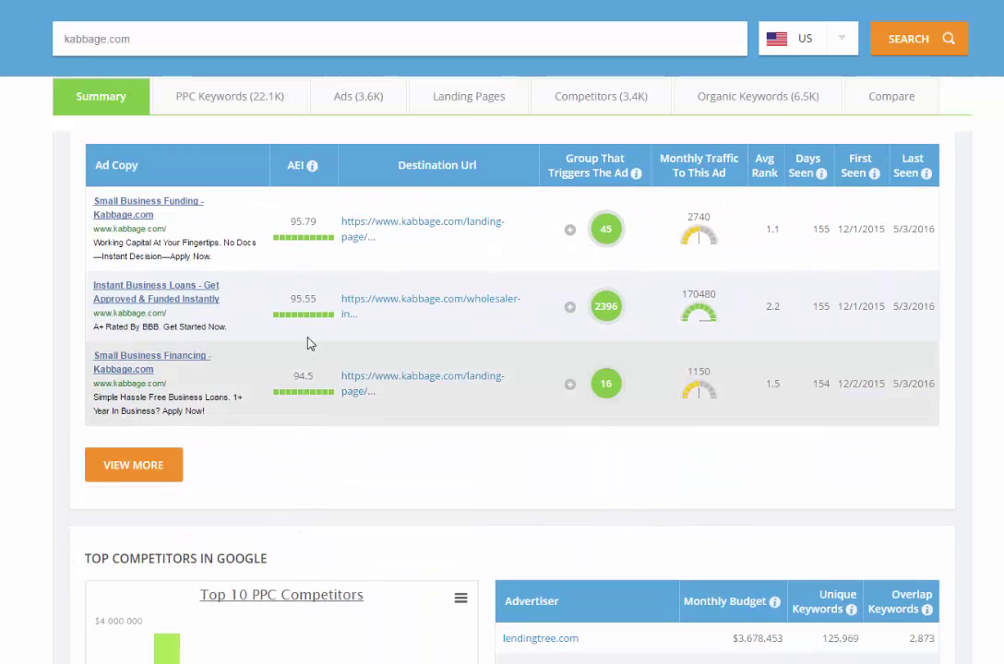